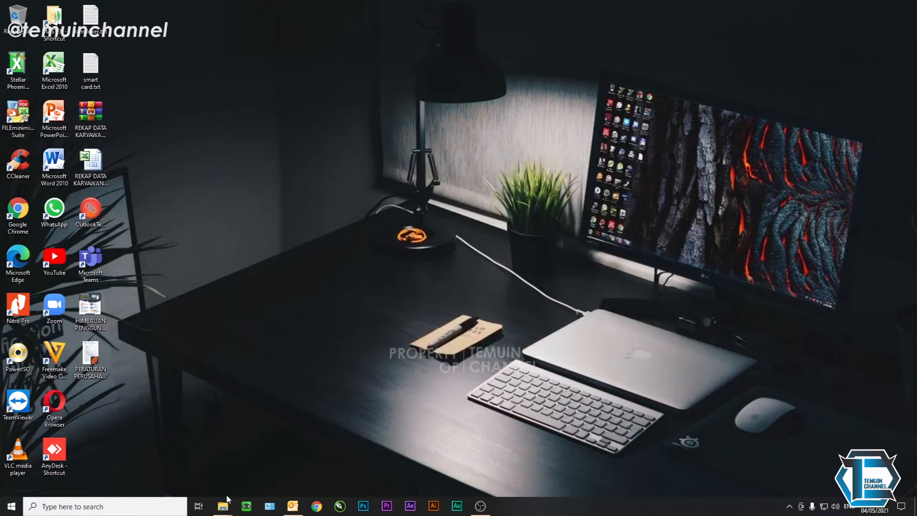
Open the workbook 1. CONTOH.xlsx in Excel and dismiss the circular reference warning.
{"action": "mouse_move", "coordinate": [223, 506]}
{"action": "left_click", "coordinate": [200, 475]}
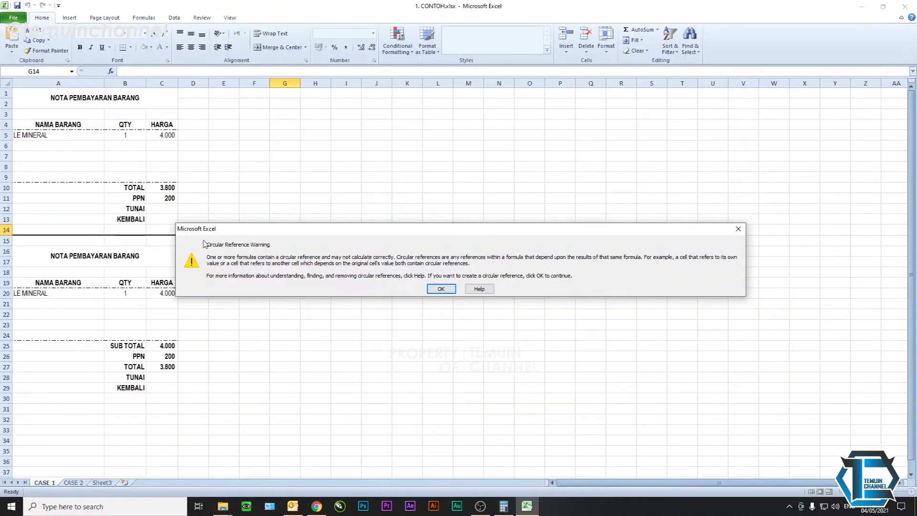
{"action": "left_click", "coordinate": [435, 288]}
Examine the first payment receipt in A1:C14 of the CASE 1 sheet.
{"action": "left_click_drag", "start_coordinate": [57, 98], "coordinate": [84, 213]}
{"action": "left_click", "coordinate": [254, 209]}
{"action": "left_click_drag", "start_coordinate": [47, 95], "coordinate": [121, 229]}
{"action": "left_click", "coordinate": [263, 239]}
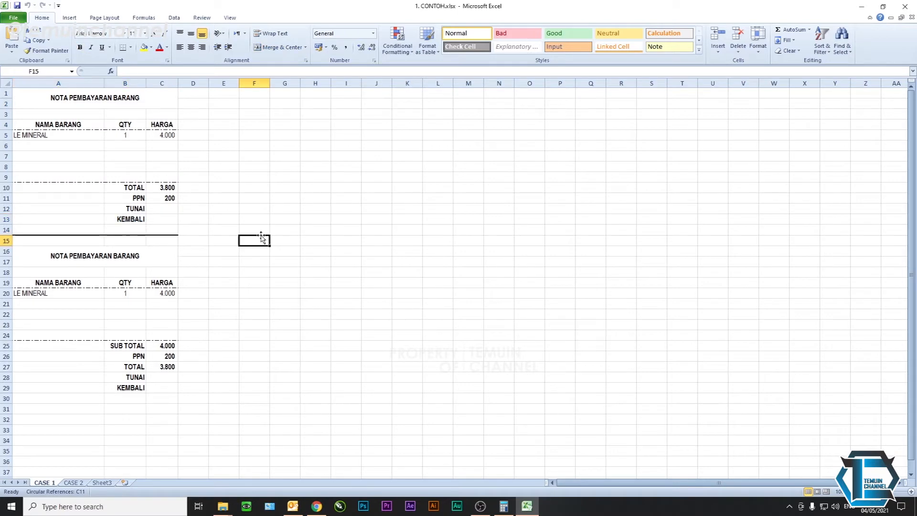
{"action": "left_click_drag", "start_coordinate": [65, 102], "coordinate": [140, 228]}
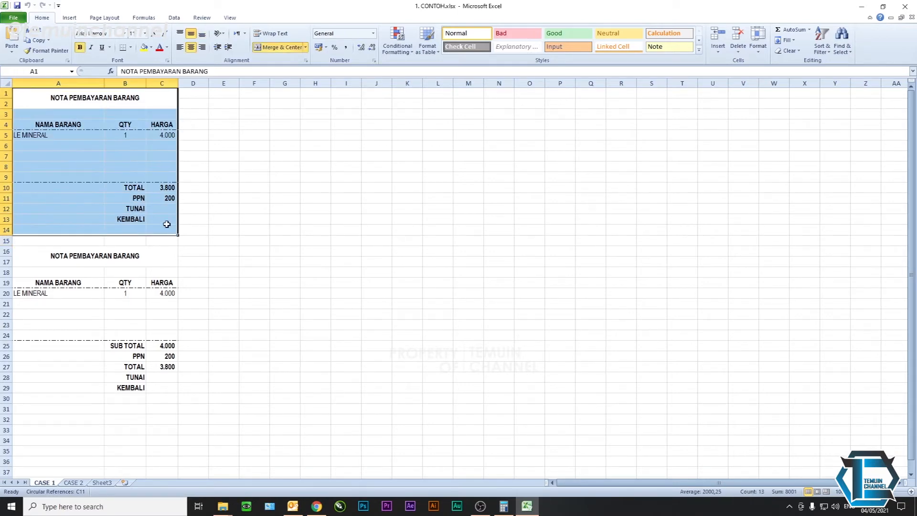
{"action": "left_click", "coordinate": [264, 213]}
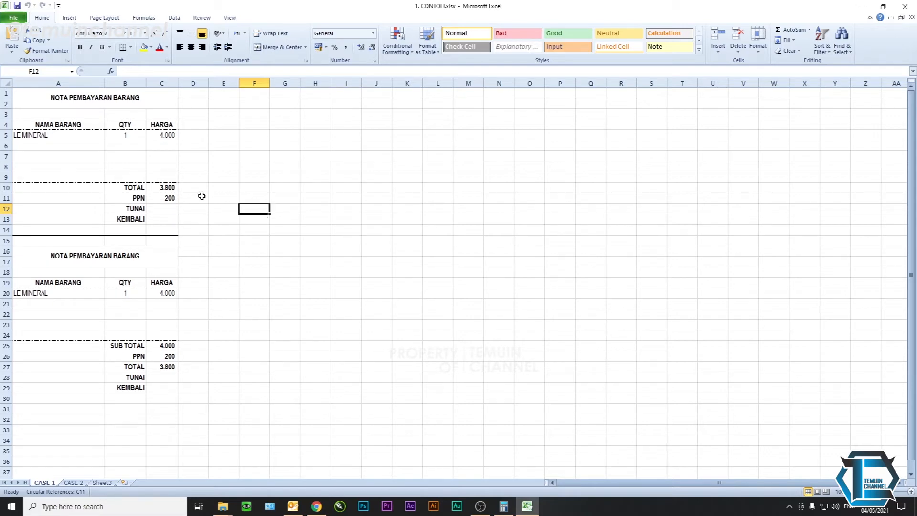
Compare the formulas of the TOTAL cell C10 and the PPN cell C11 for references to each other.
{"action": "left_click", "coordinate": [162, 188]}
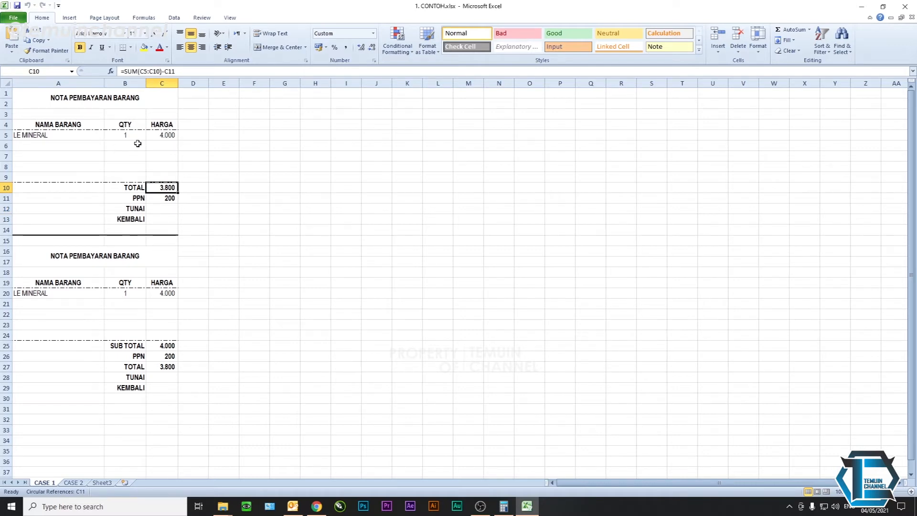
{"action": "left_click", "coordinate": [188, 171]}
{"action": "left_click", "coordinate": [165, 186]}
{"action": "left_click", "coordinate": [166, 201]}
{"action": "left_click", "coordinate": [164, 189]}
{"action": "left_click", "coordinate": [161, 198]}
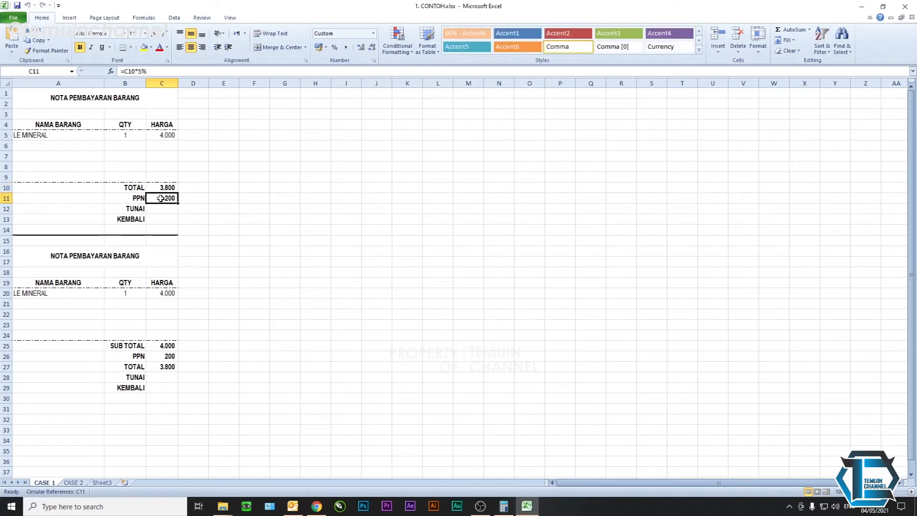
{"action": "left_click", "coordinate": [162, 188]}
{"action": "left_click", "coordinate": [164, 198]}
{"action": "left_click", "coordinate": [163, 187]}
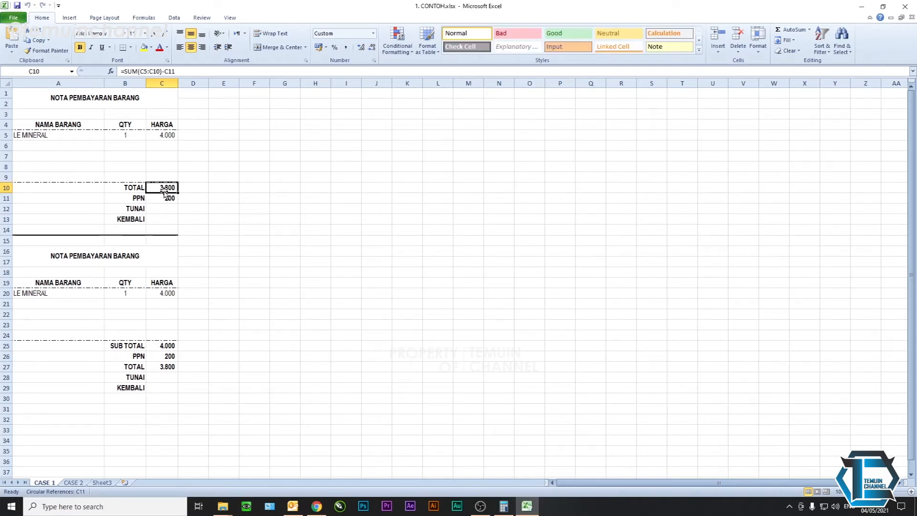
{"action": "left_click", "coordinate": [163, 198]}
{"action": "left_click", "coordinate": [162, 188]}
{"action": "left_click", "coordinate": [161, 198]}
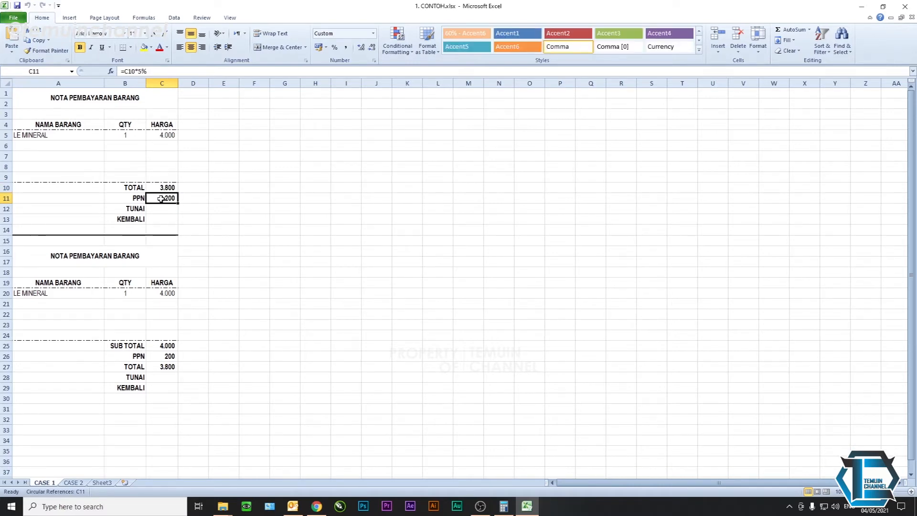
Try re-entering the TOTAL formula =SUM(C5:C10)-C11 in cell C10 without changing it.
{"action": "double_click", "coordinate": [162, 187]}
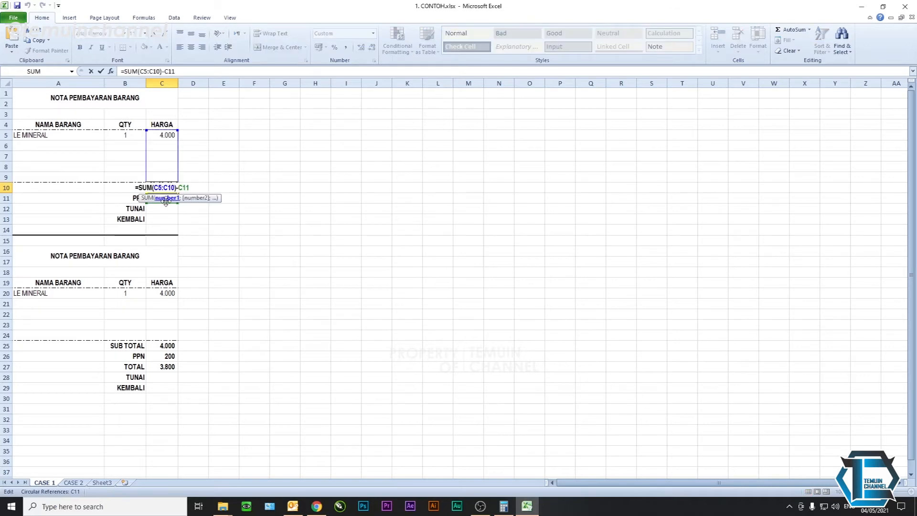
{"action": "key", "text": "Return"}
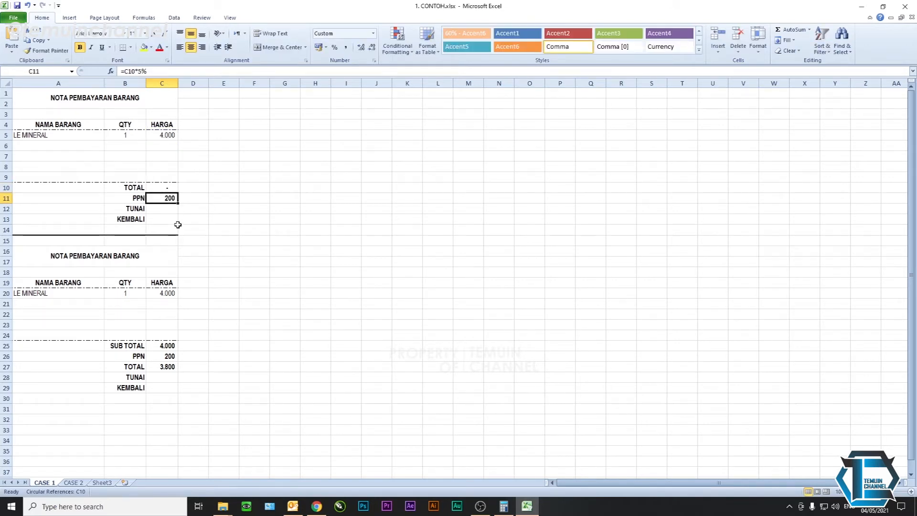
{"action": "key", "text": "Up"}
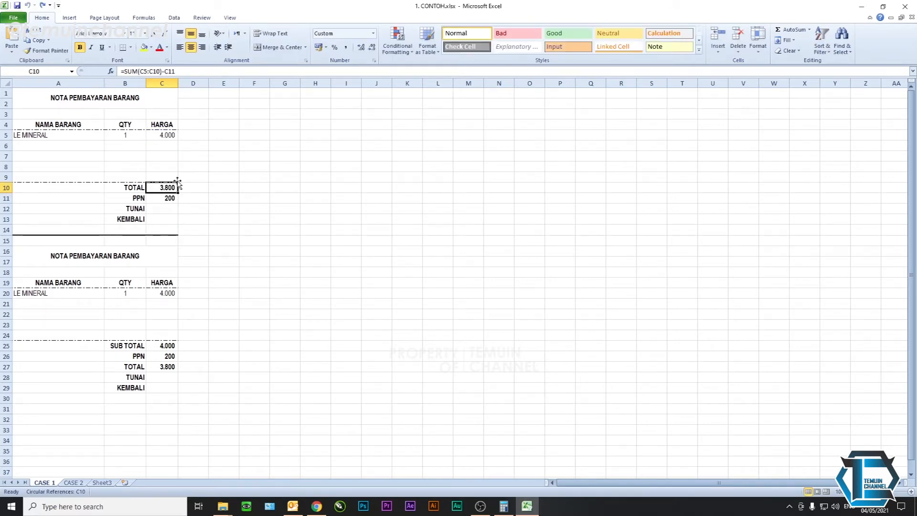
{"action": "left_click", "coordinate": [189, 73]}
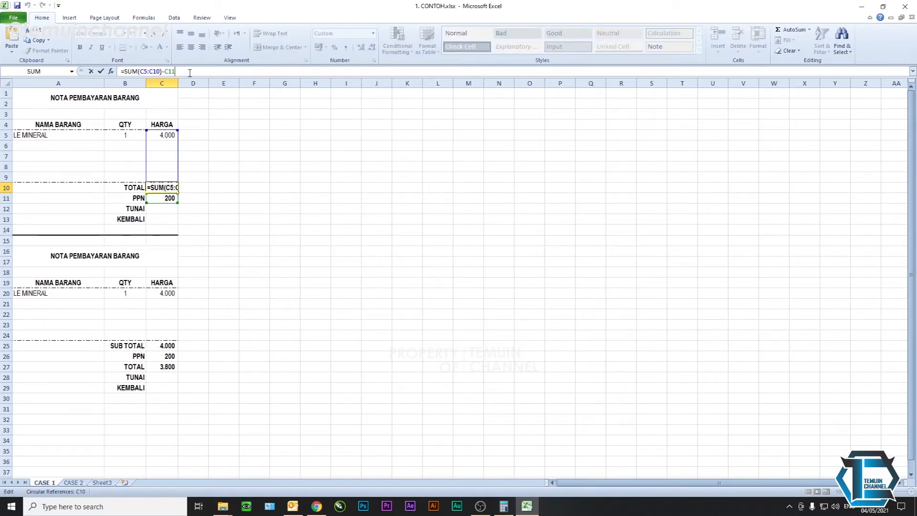
{"action": "key", "text": "Return"}
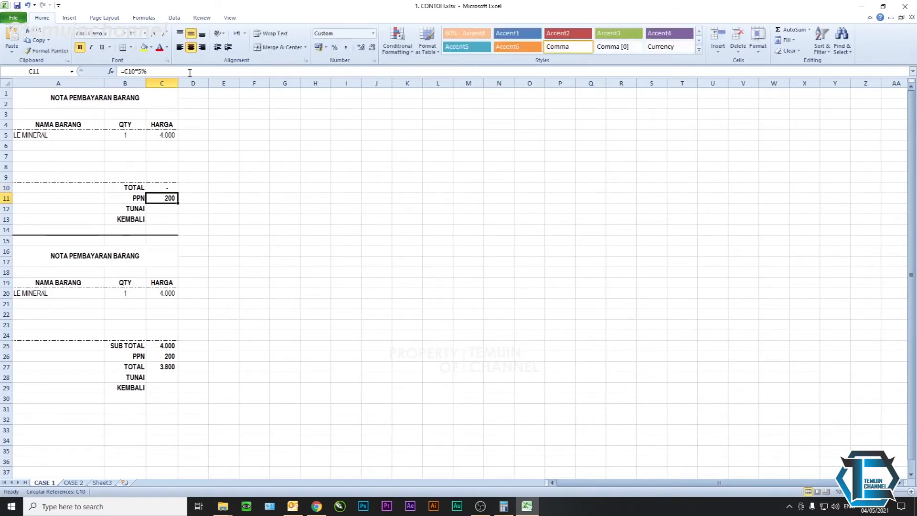
{"action": "double_click", "coordinate": [154, 187]}
{"action": "key", "text": "Return"}
{"action": "left_click", "coordinate": [168, 187]}
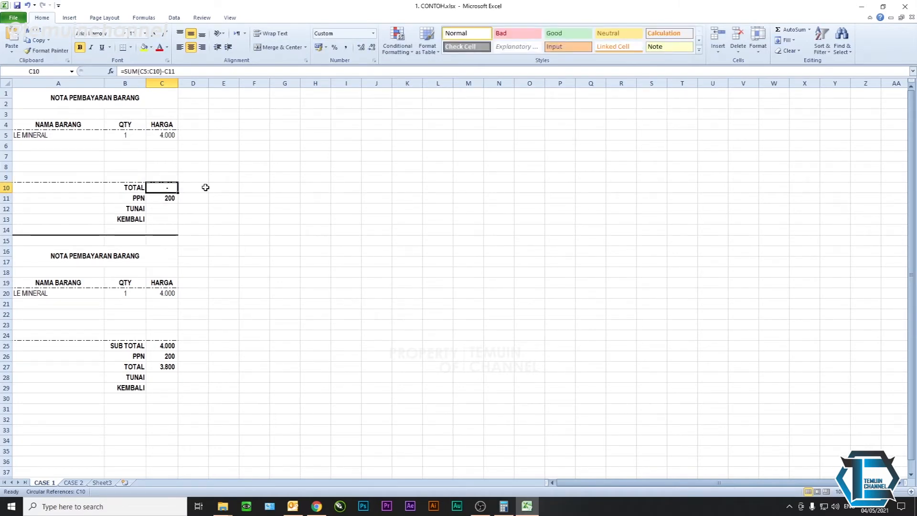
Enable iterative calculation in the Excel formula options.
{"action": "left_click", "coordinate": [20, 19]}
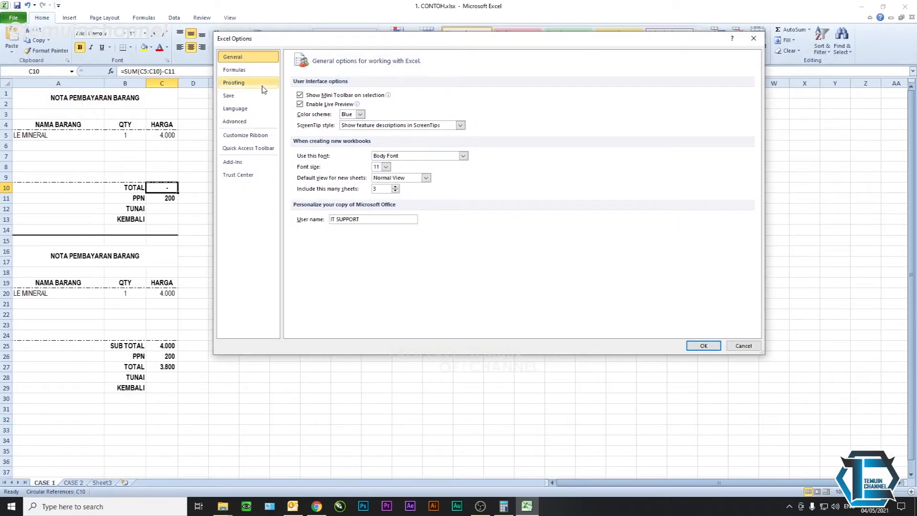
{"action": "left_click", "coordinate": [234, 70]}
{"action": "left_click", "coordinate": [467, 96]}
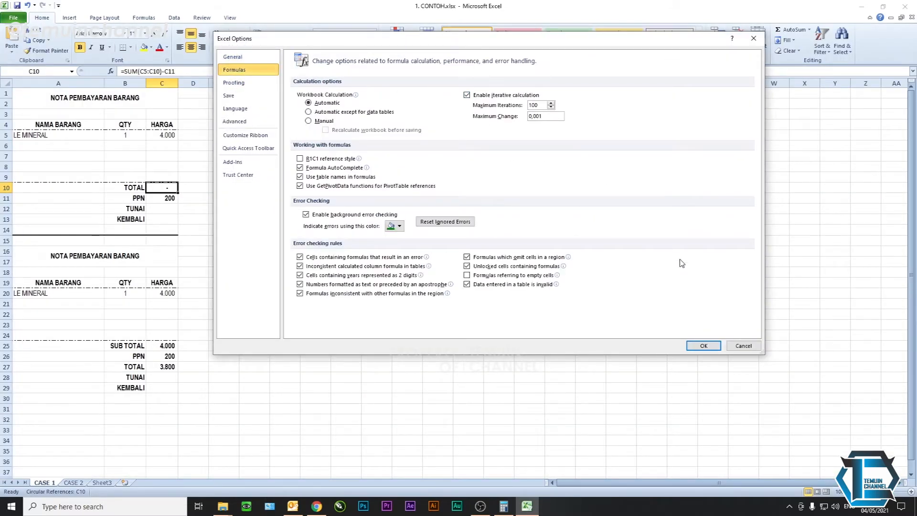
{"action": "left_click", "coordinate": [704, 346]}
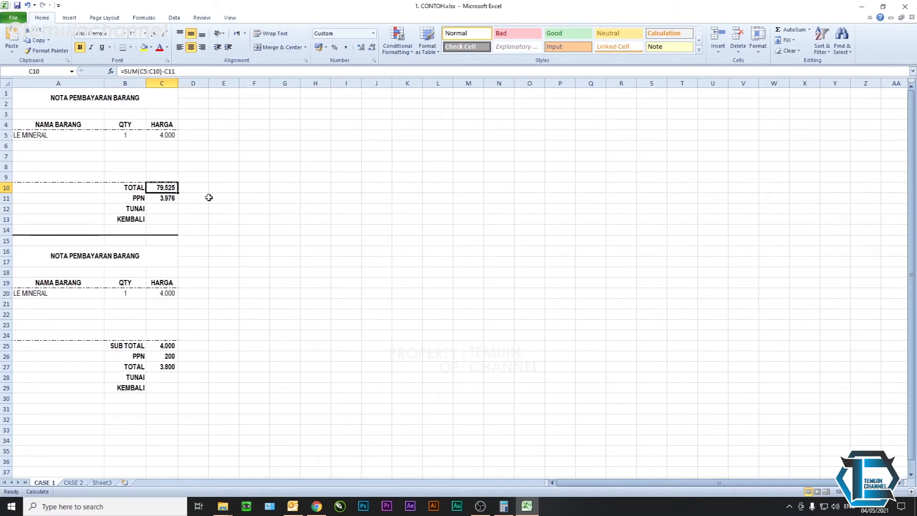
Disable iterative calculation in the Excel formula options and dismiss the circular reference warning.
{"action": "left_click", "coordinate": [19, 17]}
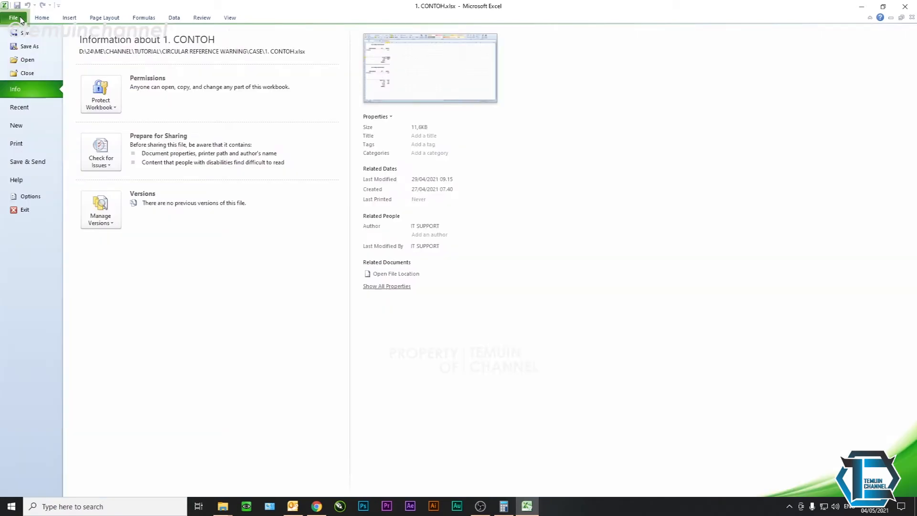
{"action": "left_click", "coordinate": [55, 196]}
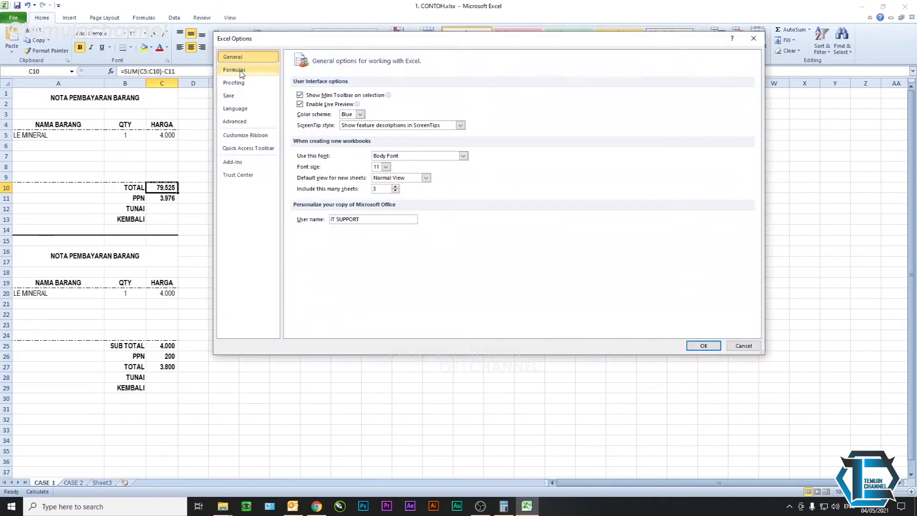
{"action": "left_click", "coordinate": [234, 70]}
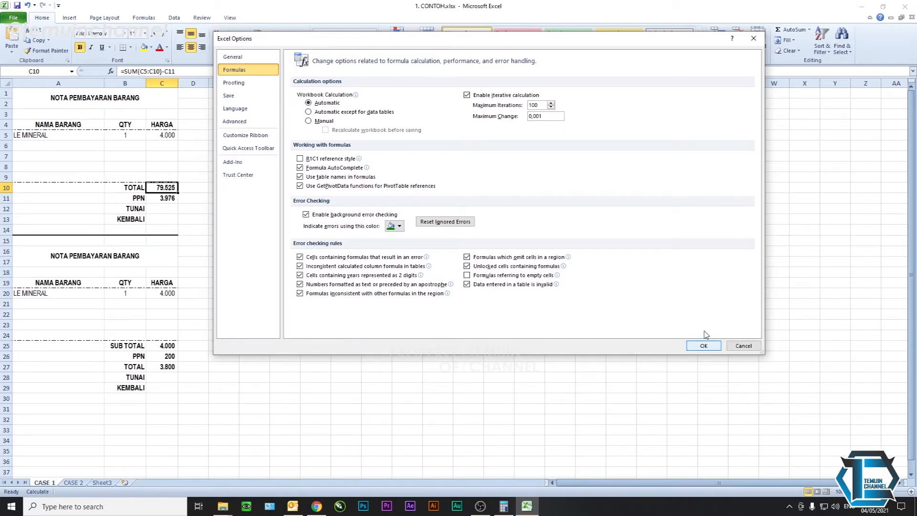
{"action": "left_click", "coordinate": [467, 95]}
{"action": "left_click", "coordinate": [705, 346]}
{"action": "left_click", "coordinate": [442, 290]}
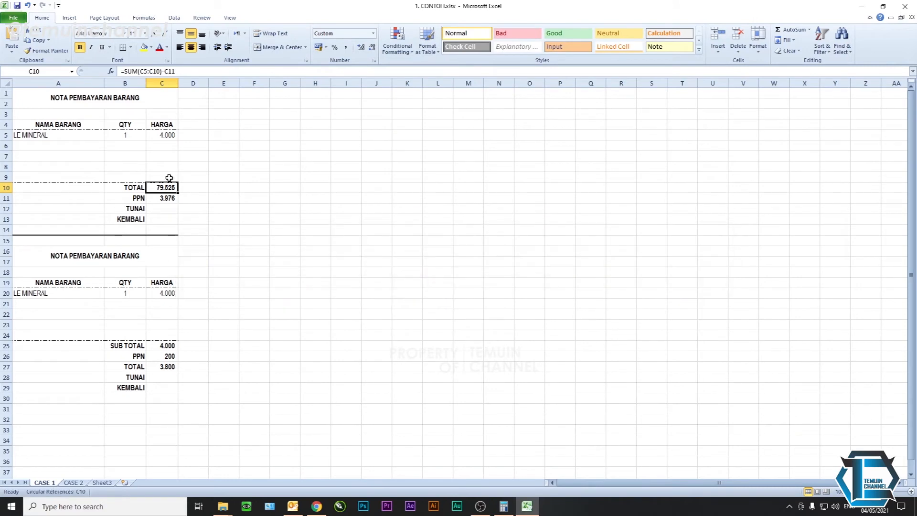
Undo the re-entries of the TOTAL formula in cell C10.
{"action": "left_click", "coordinate": [26, 8]}
{"action": "left_click", "coordinate": [26, 7]}
{"action": "left_click", "coordinate": [310, 230]}
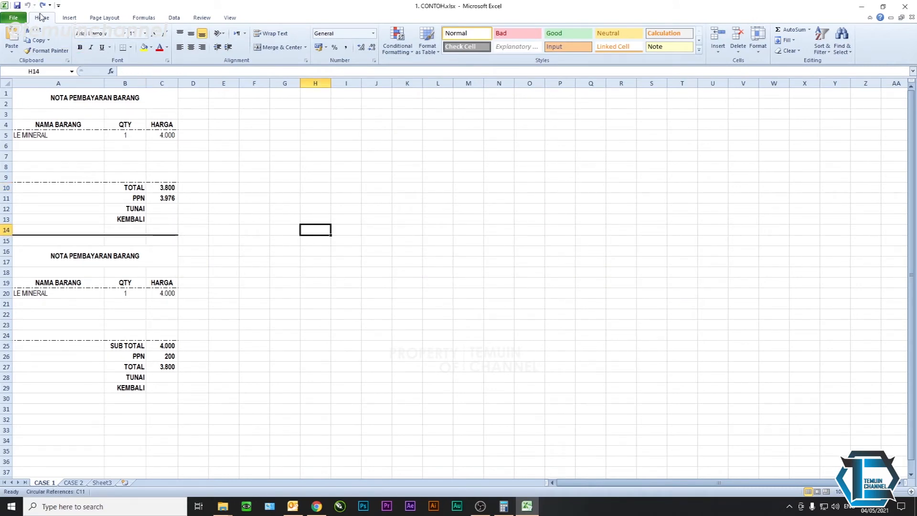
Re-enter the PPN formula =C10*5% in cell C11 without changing it.
{"action": "left_click", "coordinate": [164, 197]}
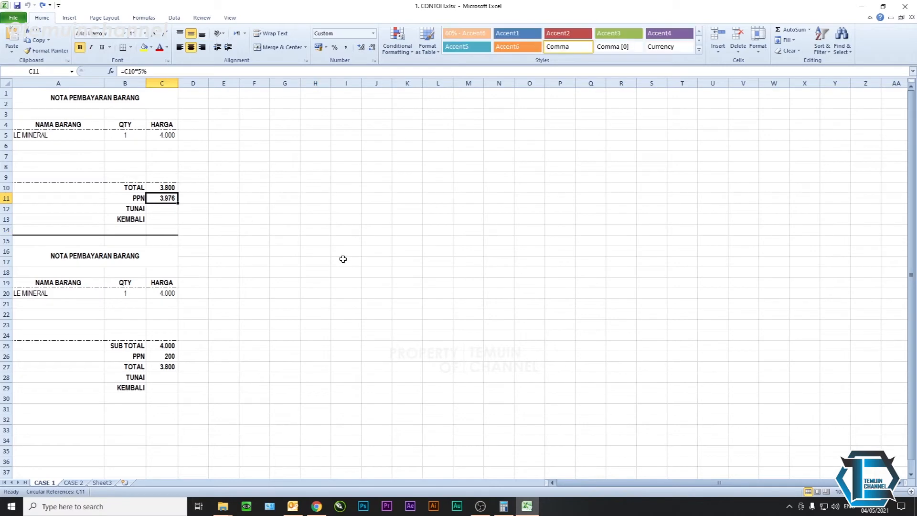
{"action": "left_click", "coordinate": [197, 70]}
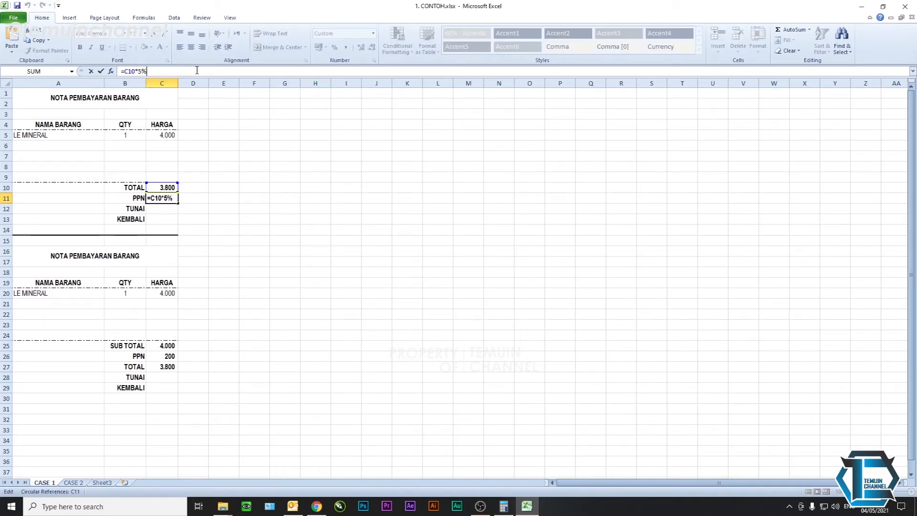
{"action": "key", "text": "Return"}
{"action": "left_click", "coordinate": [164, 198]}
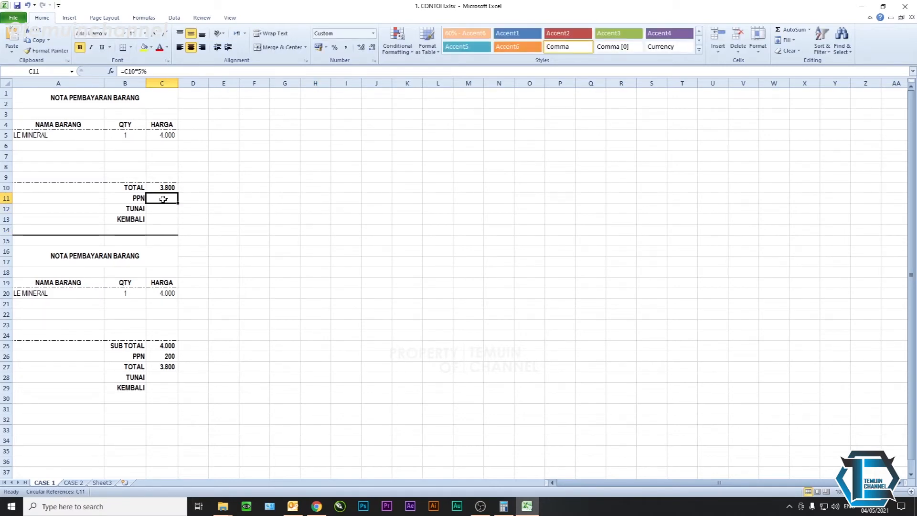
{"action": "left_click", "coordinate": [156, 71]}
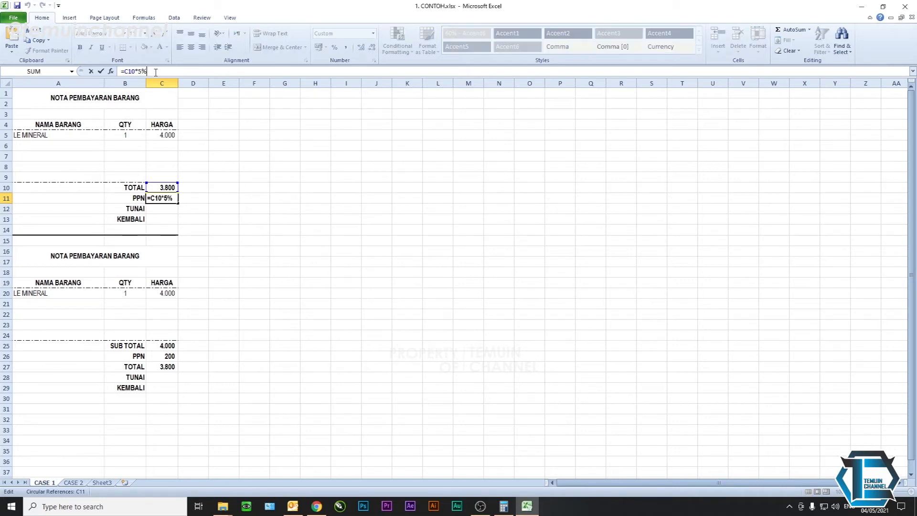
{"action": "key", "text": "Return"}
Check how the formulas in C10 and C11 refer to each other, leaving the PPN formula unedited.
{"action": "left_click", "coordinate": [162, 198]}
{"action": "left_click", "coordinate": [164, 187]}
{"action": "left_click", "coordinate": [165, 200]}
{"action": "left_click", "coordinate": [163, 188]}
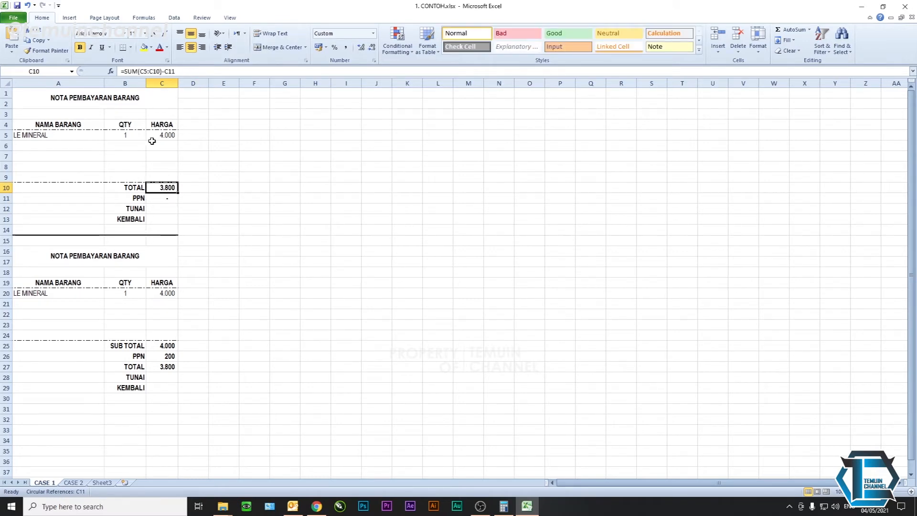
{"action": "left_click", "coordinate": [168, 202]}
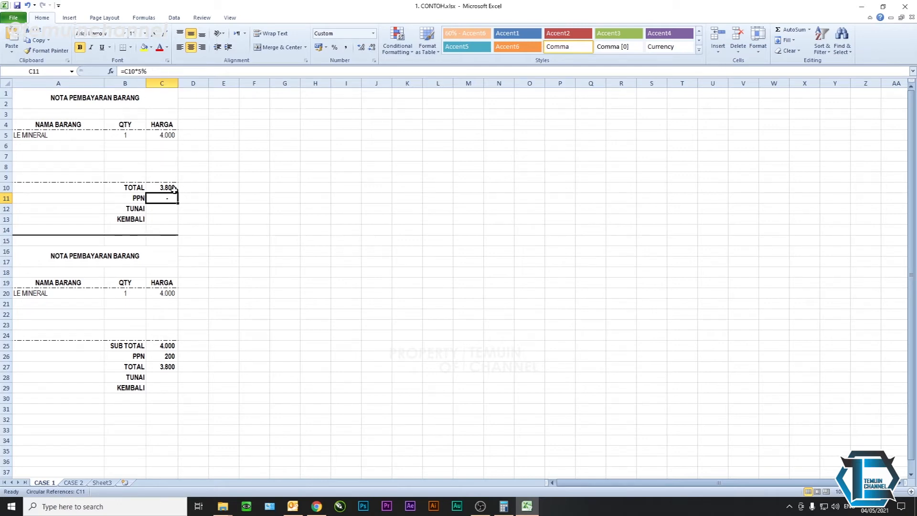
{"action": "key", "text": "F2"}
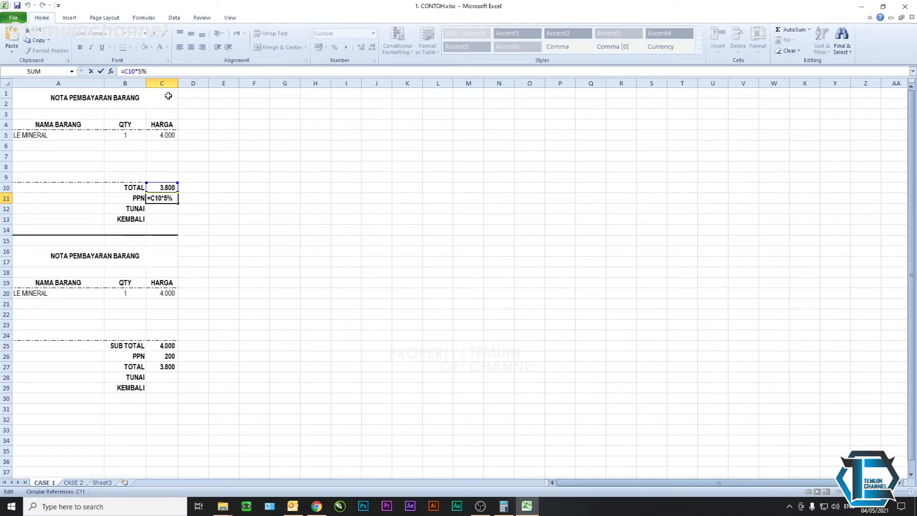
{"action": "key", "text": "Escape"}
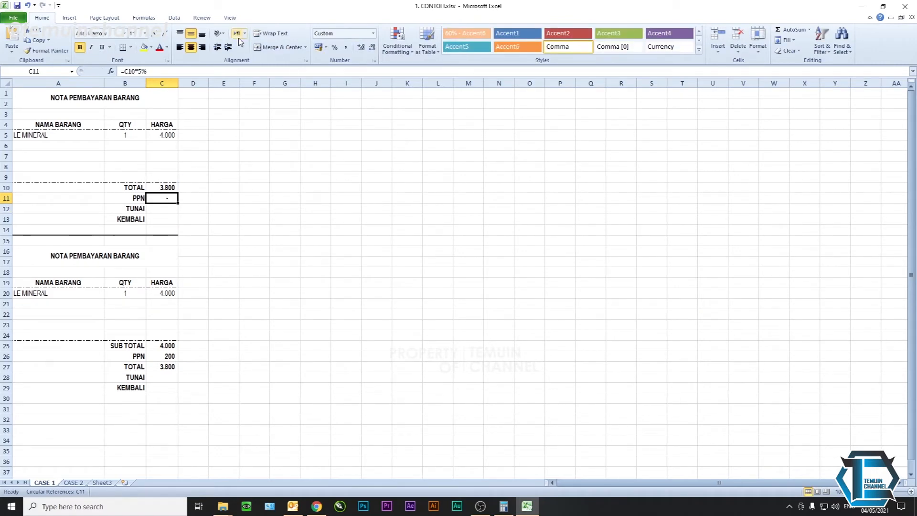
Use the circular reference list in Error Checking to go to cell C11 on the CASE 2 sheet.
{"action": "left_click", "coordinate": [153, 19]}
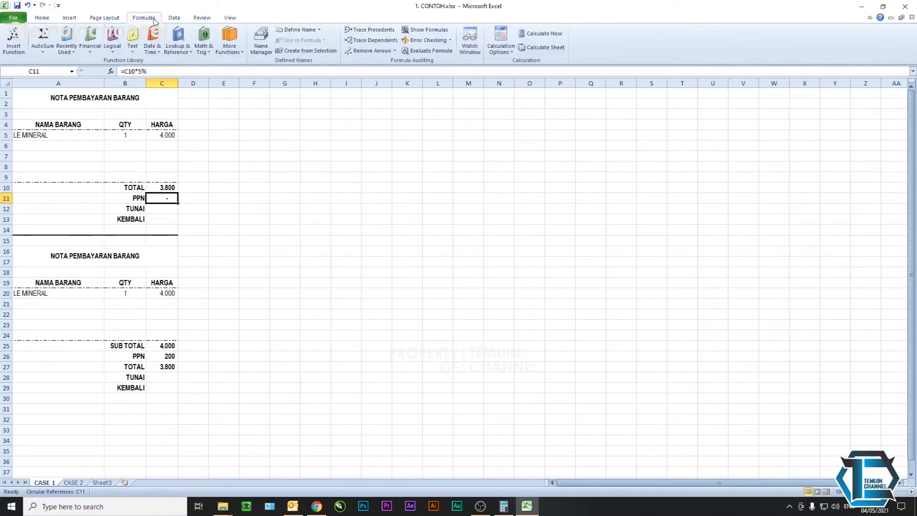
{"action": "left_click", "coordinate": [450, 41]}
{"action": "mouse_move", "coordinate": [458, 74]}
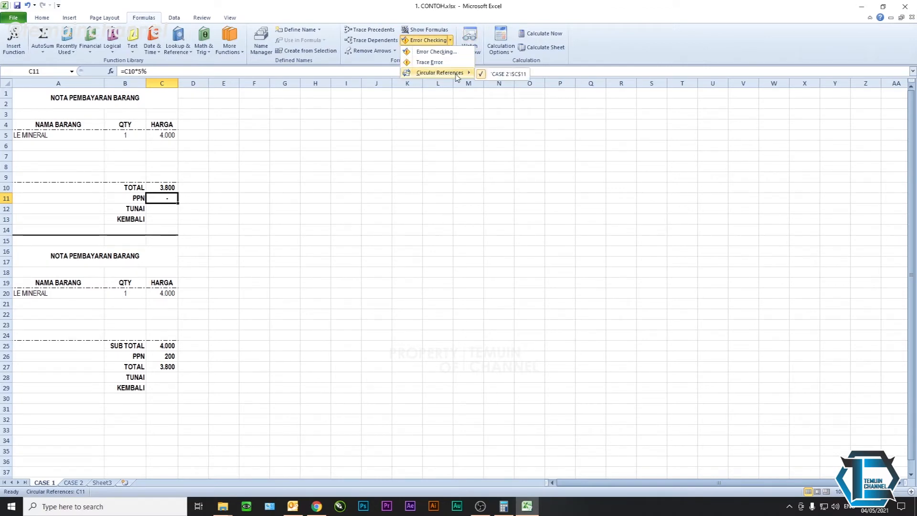
{"action": "left_click", "coordinate": [521, 75]}
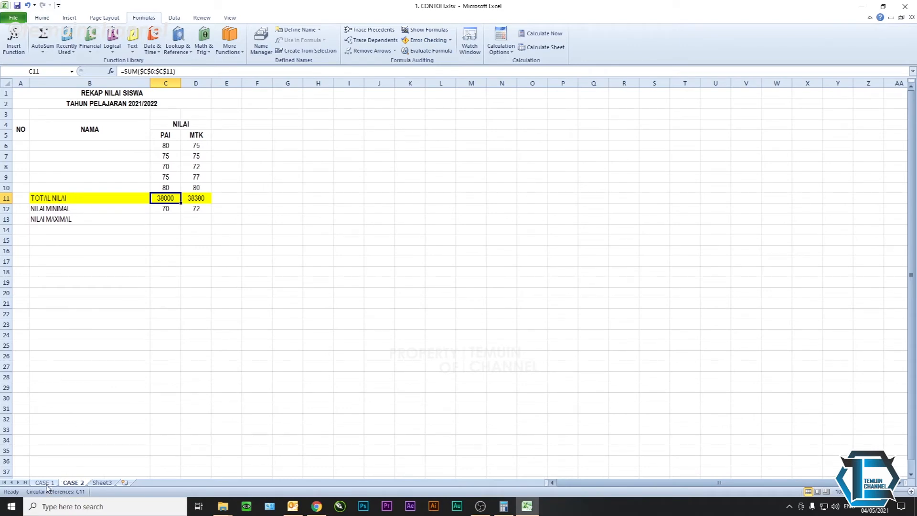
{"action": "left_click", "coordinate": [451, 41]}
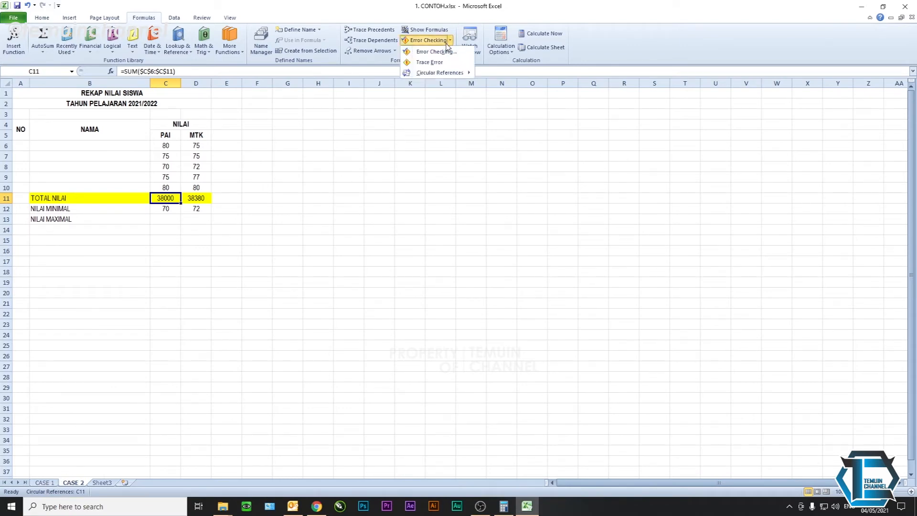
{"action": "left_click", "coordinate": [481, 96]}
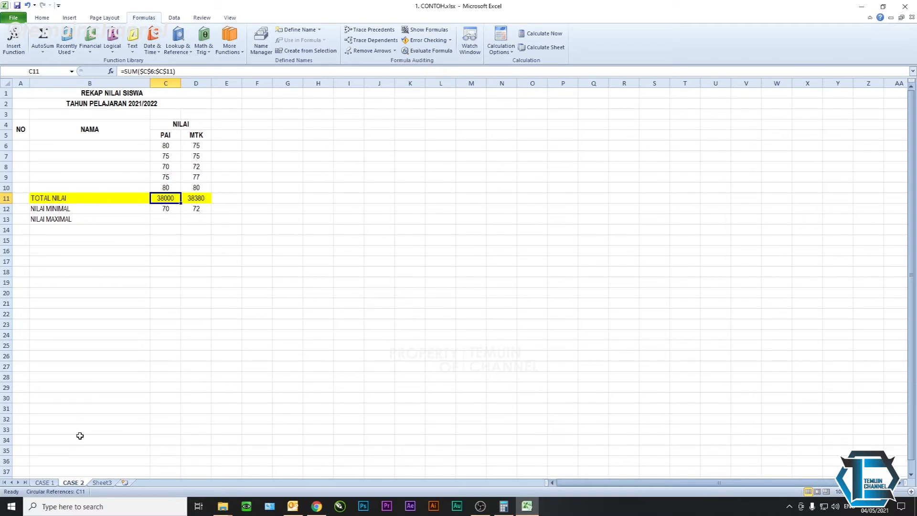
Run Error Checking on the CASE 1 sheet and check which cell its Circular References list names.
{"action": "left_click", "coordinate": [52, 485]}
{"action": "left_click", "coordinate": [250, 366]}
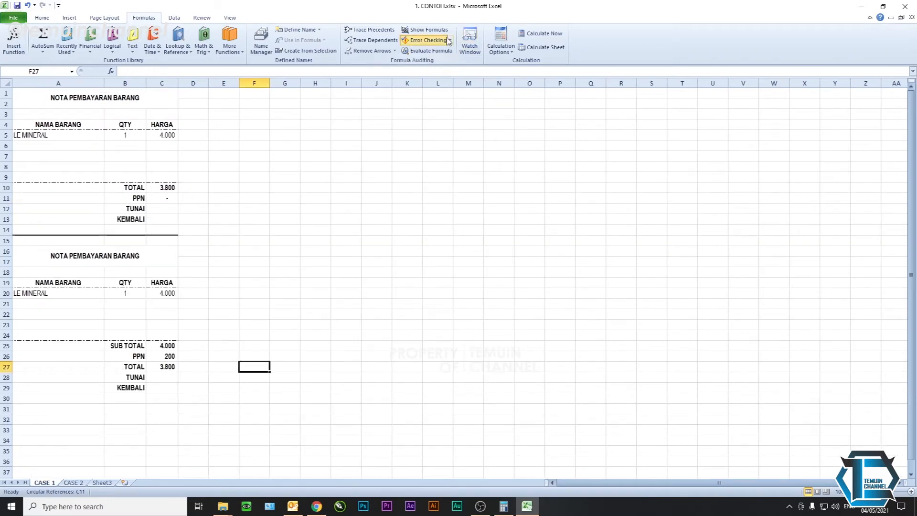
{"action": "left_click", "coordinate": [448, 41]}
{"action": "left_click", "coordinate": [516, 244]}
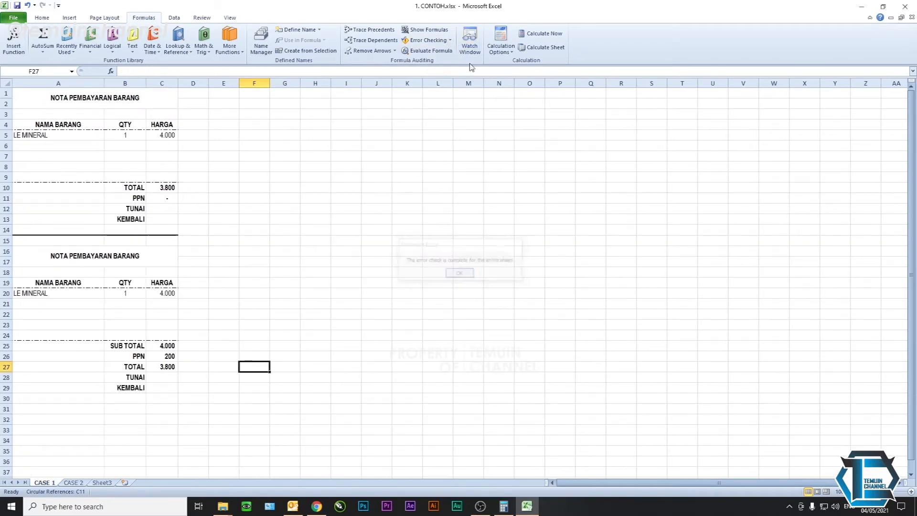
{"action": "left_click", "coordinate": [451, 41]}
{"action": "mouse_move", "coordinate": [460, 77]}
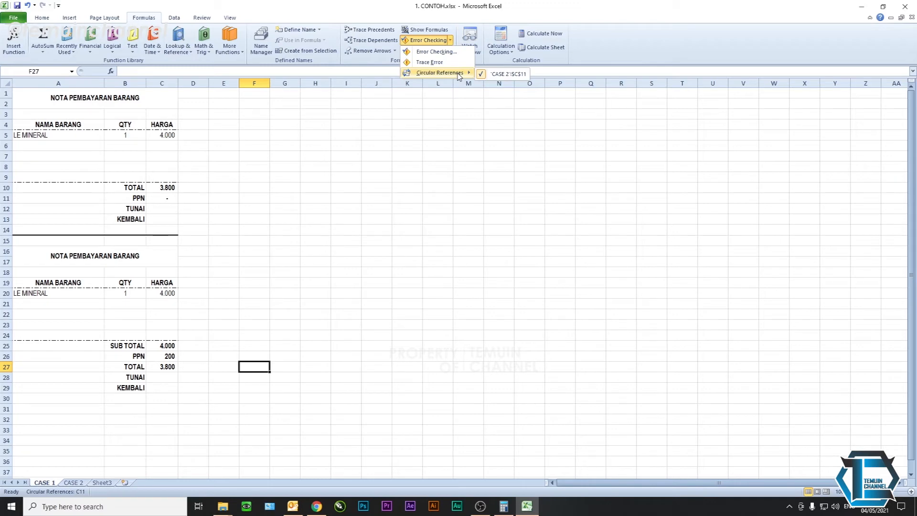
{"action": "left_click", "coordinate": [293, 214]}
Compare the TOTAL formula in C10 with the PPN formula in C11 on the CASE 1 sheet.
{"action": "left_click", "coordinate": [173, 200]}
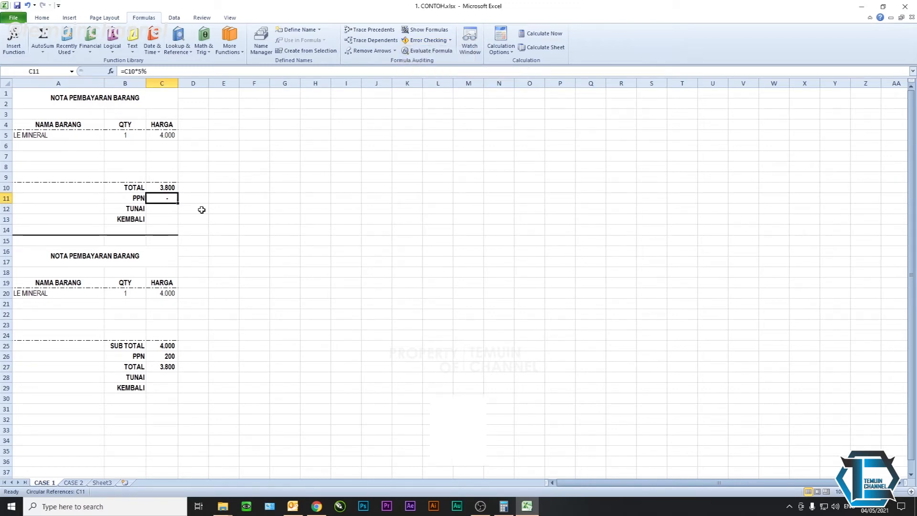
{"action": "left_click", "coordinate": [166, 187]}
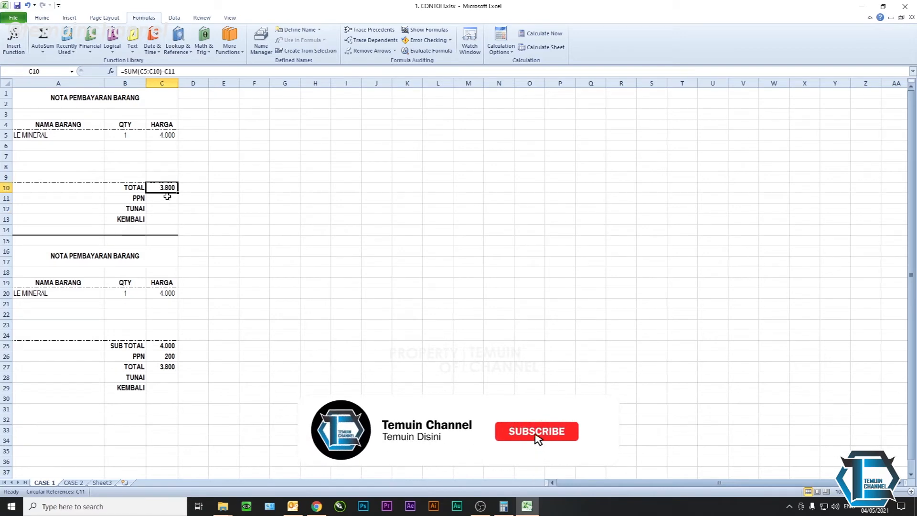
{"action": "left_click", "coordinate": [168, 199]}
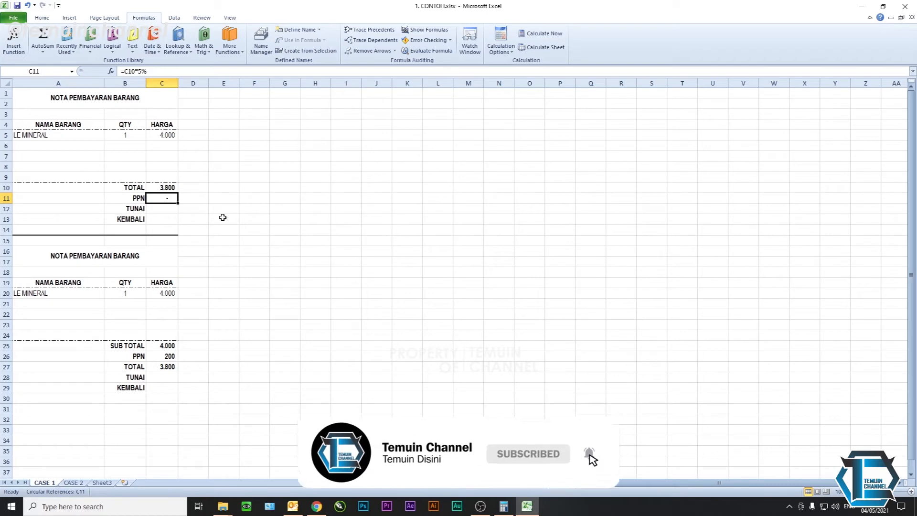
{"action": "left_click", "coordinate": [162, 188]}
{"action": "left_click", "coordinate": [165, 198]}
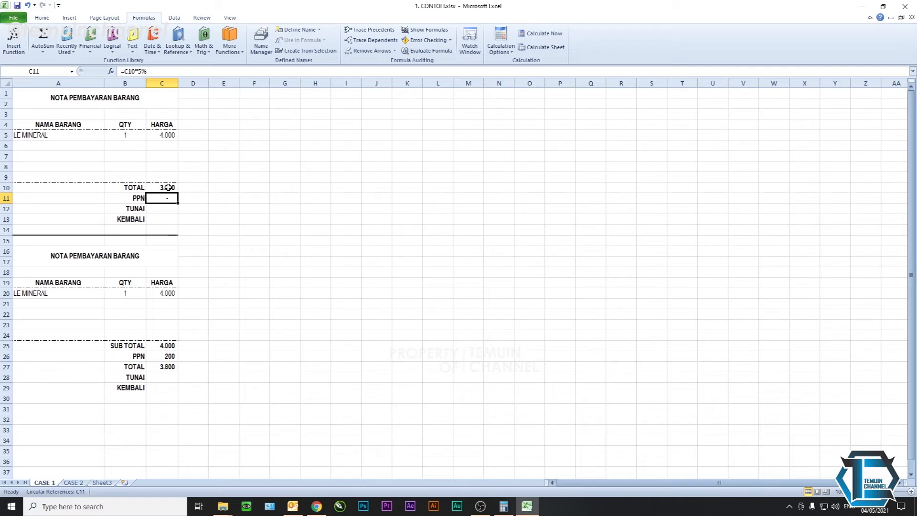
Examine the layout of the lower payment receipt in A16:C29 against the receipt above it.
{"action": "left_click_drag", "start_coordinate": [29, 248], "coordinate": [148, 379]}
{"action": "left_click", "coordinate": [149, 388]}
{"action": "left_click_drag", "start_coordinate": [39, 273], "coordinate": [162, 390]}
{"action": "left_click", "coordinate": [153, 208]}
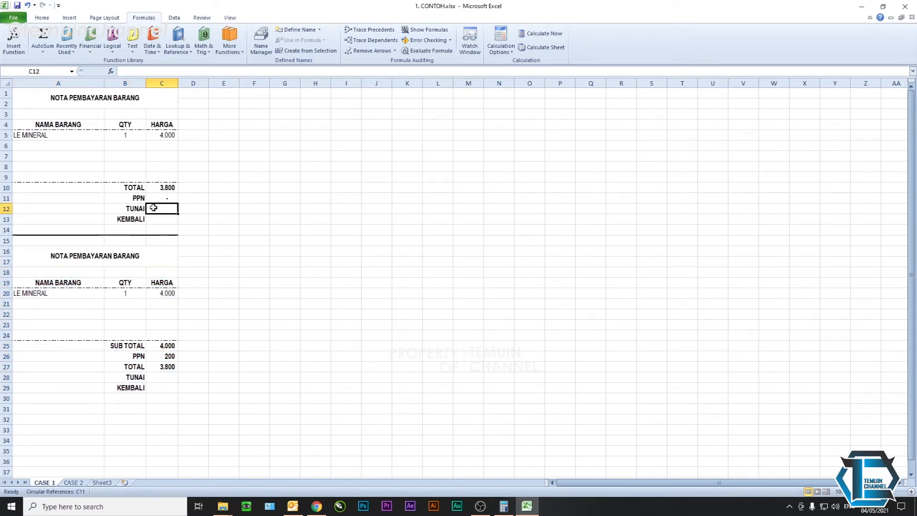
{"action": "left_click", "coordinate": [159, 355]}
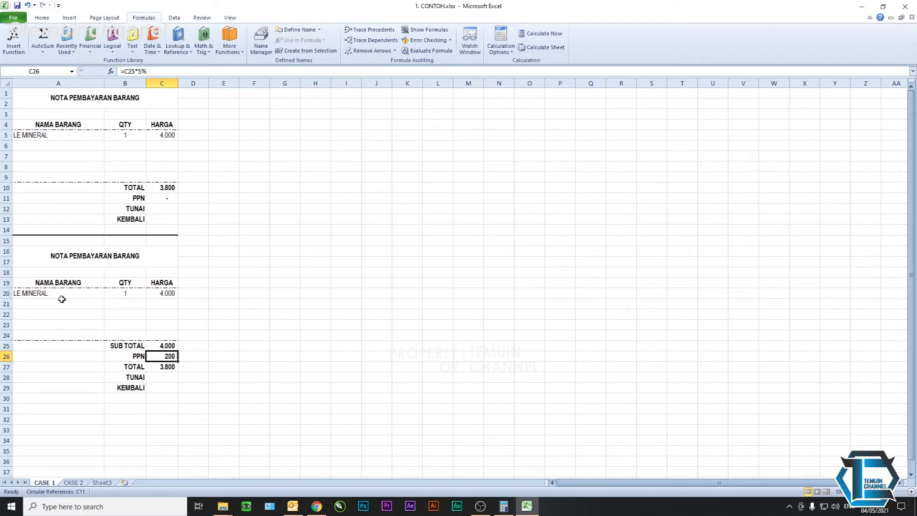
{"action": "left_click_drag", "start_coordinate": [27, 268], "coordinate": [160, 390]}
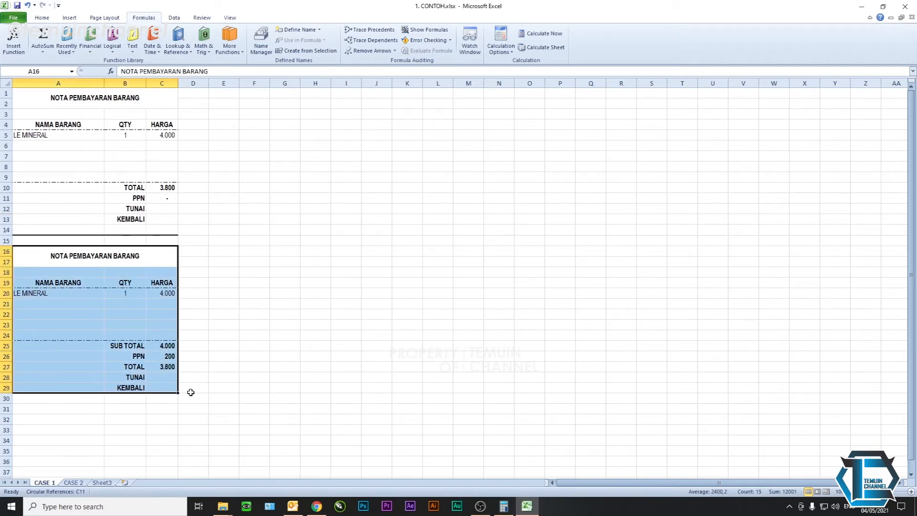
{"action": "left_click", "coordinate": [224, 388]}
{"action": "left_click", "coordinate": [151, 388]}
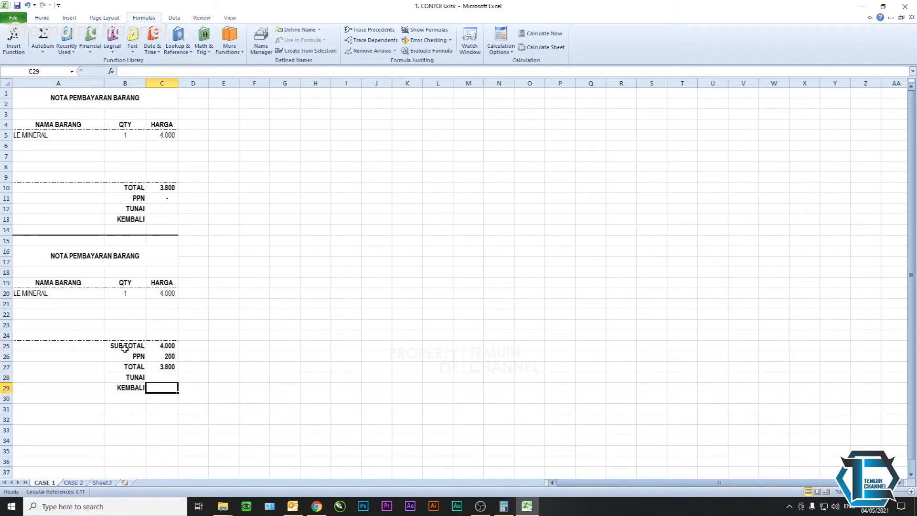
Check the SUB TOTAL, PPN and TOTAL formulas in C25:C27 against the upper receipt's PPN formula, leaving them unchanged.
{"action": "left_click", "coordinate": [164, 345]}
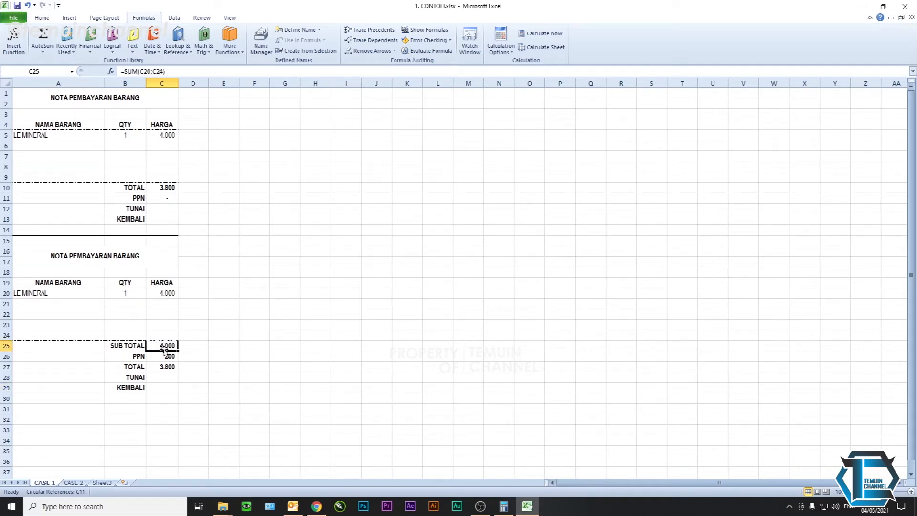
{"action": "left_click", "coordinate": [163, 356]}
{"action": "left_click", "coordinate": [169, 72]}
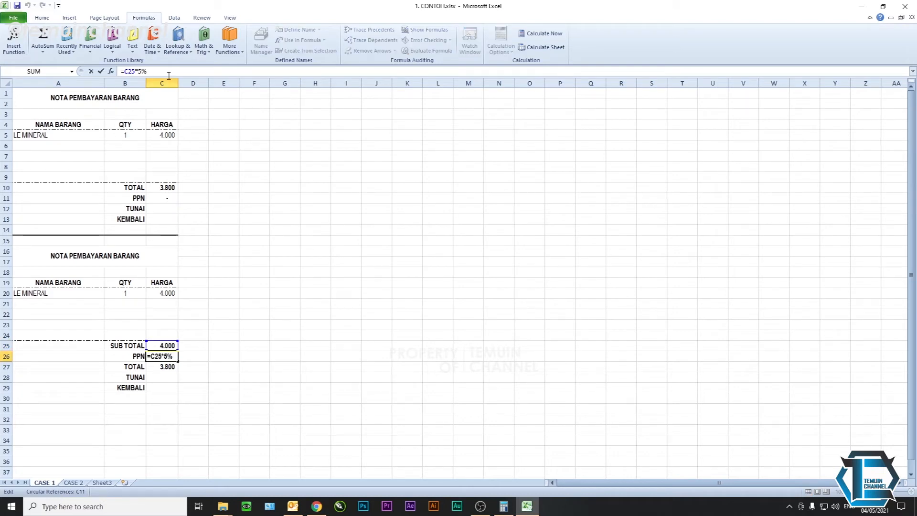
{"action": "key", "text": "Return"}
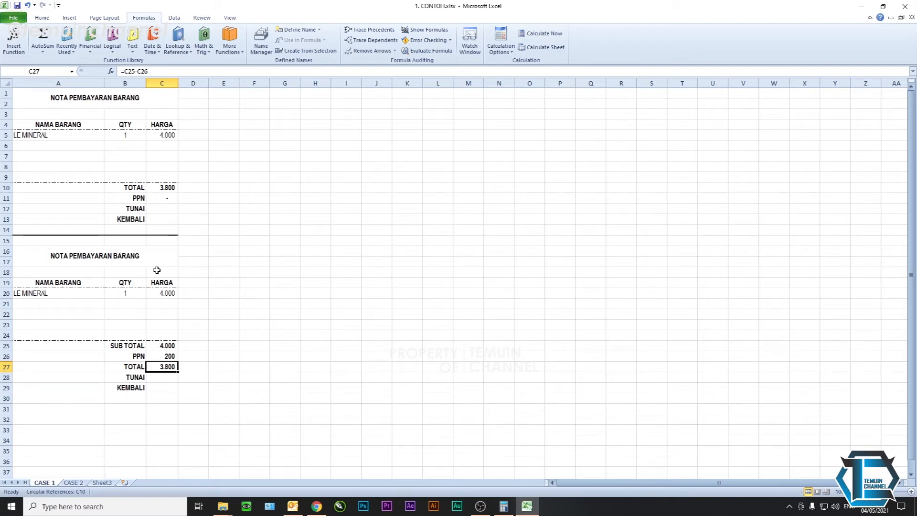
{"action": "left_click", "coordinate": [163, 200]}
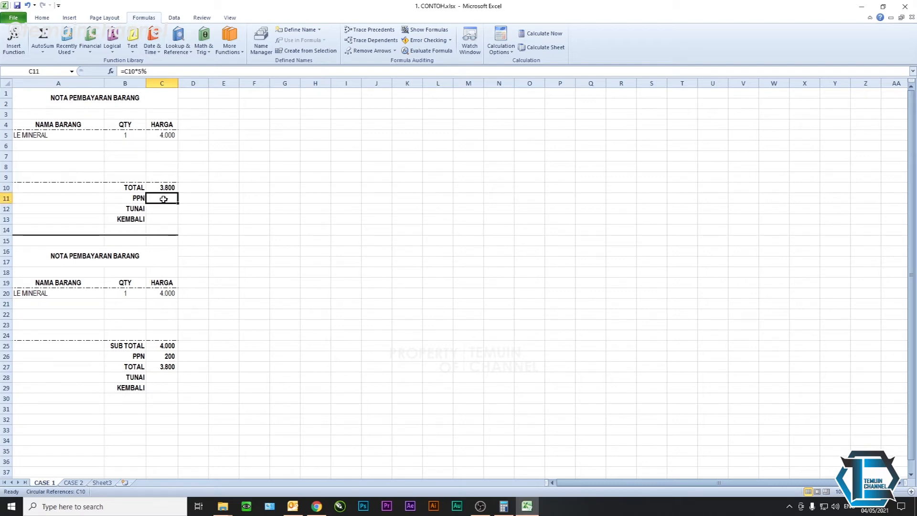
On the CASE 2 sheet, use the circular reference list in Error Checking to go to cell C11.
{"action": "left_click", "coordinate": [73, 483]}
{"action": "left_click", "coordinate": [278, 266]}
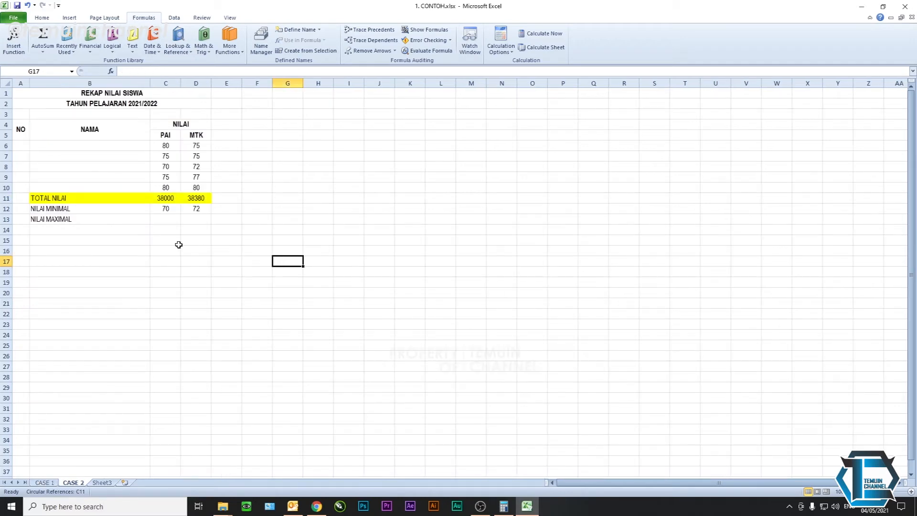
{"action": "left_click", "coordinate": [450, 40]}
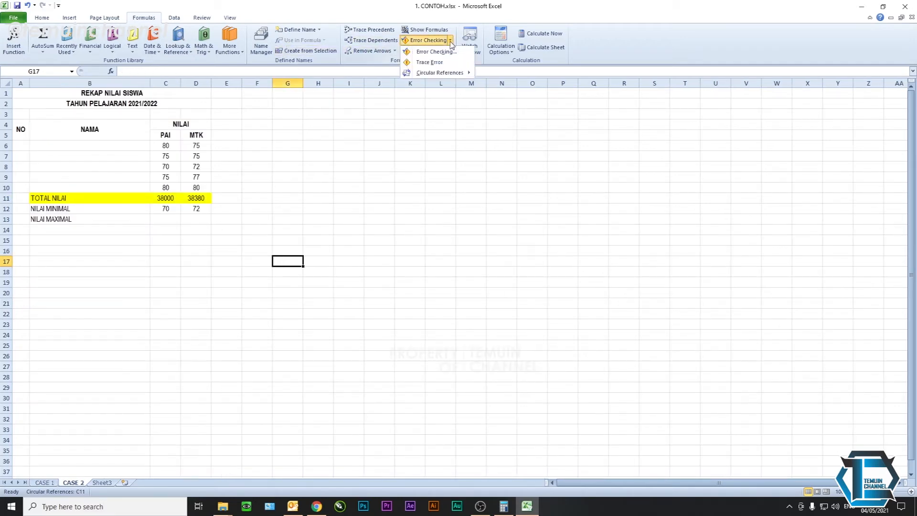
{"action": "mouse_move", "coordinate": [456, 76]}
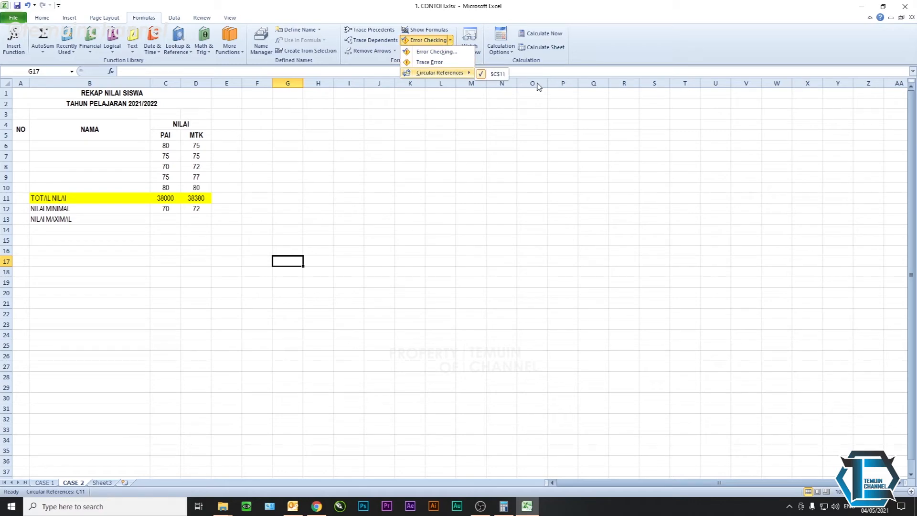
{"action": "left_click", "coordinate": [497, 74]}
{"action": "left_click", "coordinate": [319, 197]}
{"action": "left_click", "coordinate": [164, 197]}
Re-enter the TOTAL NILAI formula =SUM($C$6:$C$11) in cells C11 and D11 without changing it.
{"action": "left_click", "coordinate": [209, 72]}
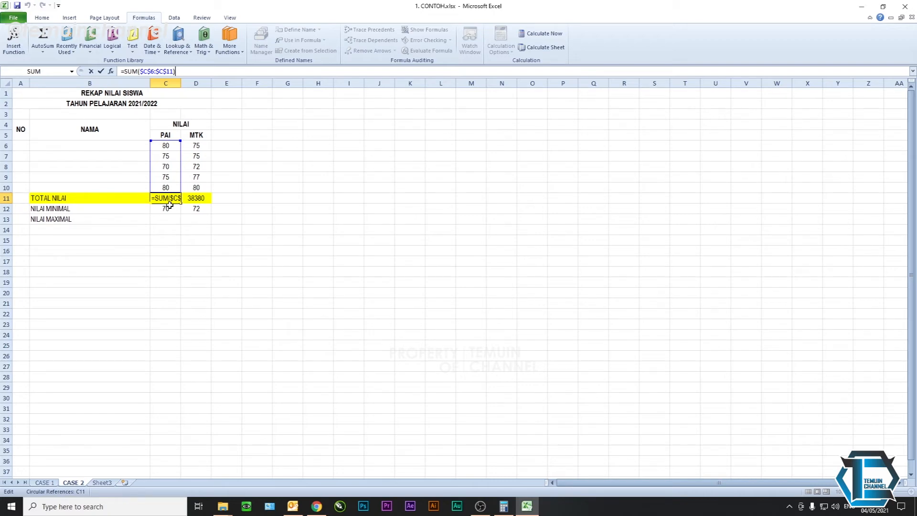
{"action": "key", "text": "Return"}
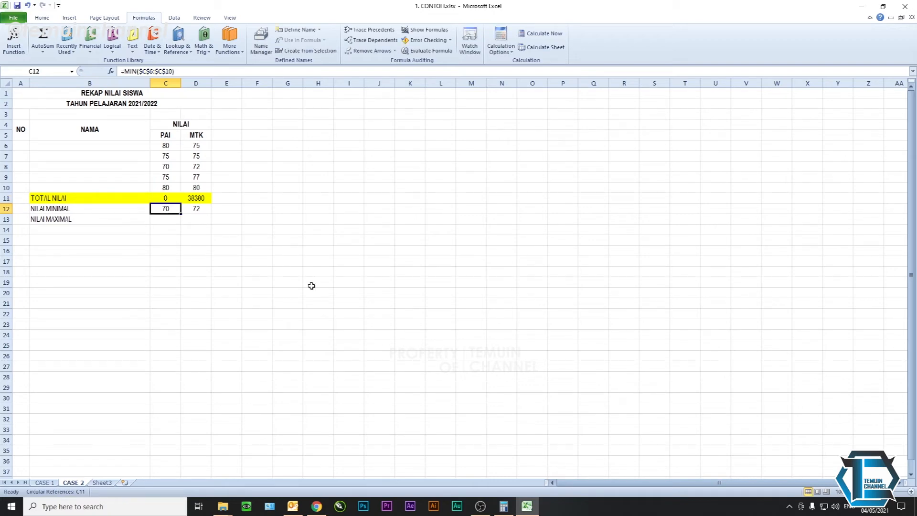
{"action": "left_click", "coordinate": [200, 199]}
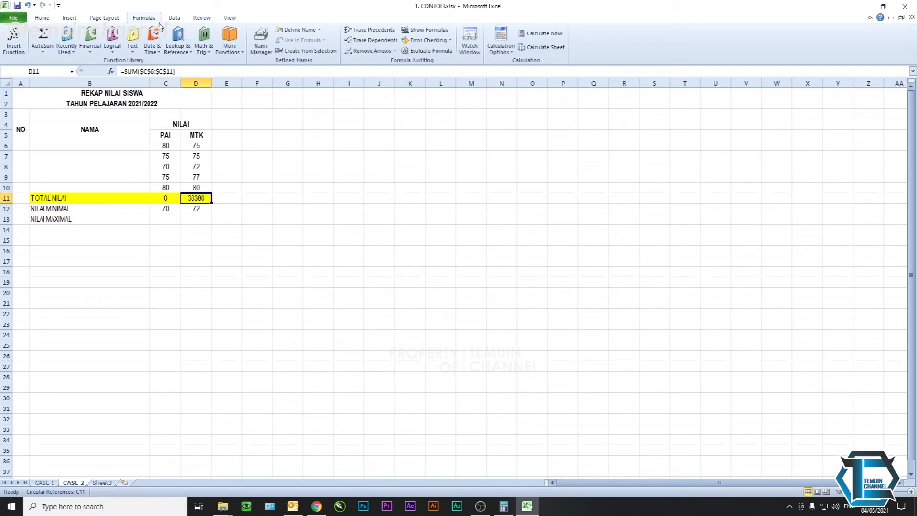
{"action": "left_click", "coordinate": [197, 70]}
{"action": "key", "text": "Return"}
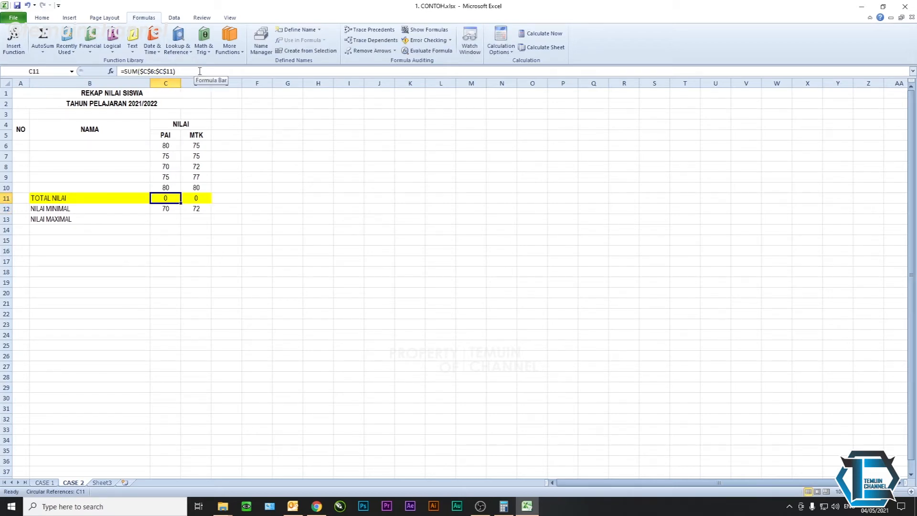
{"action": "left_click", "coordinate": [200, 71]}
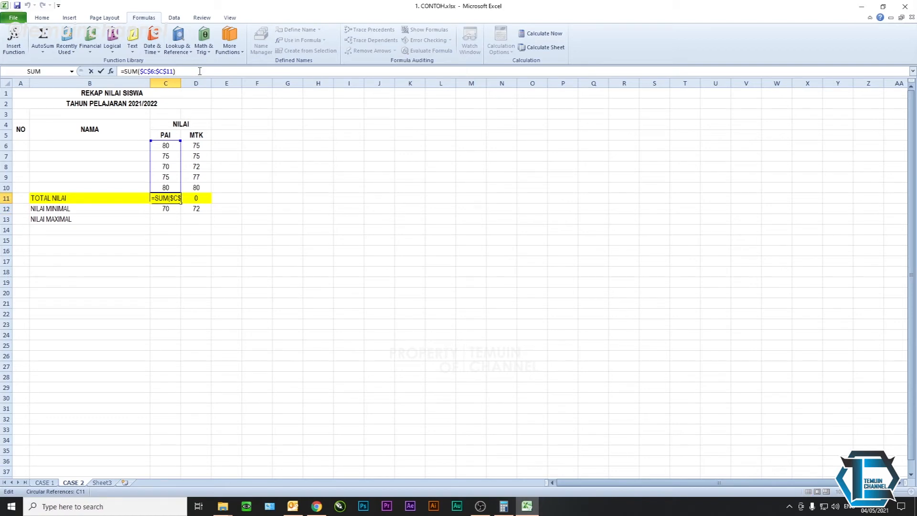
{"action": "left_click", "coordinate": [234, 189]}
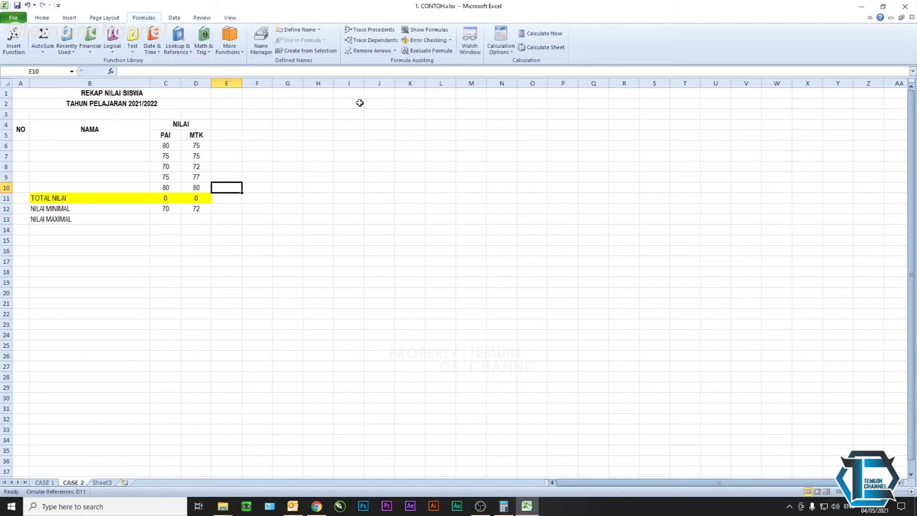
{"action": "double_click", "coordinate": [166, 198]}
{"action": "key", "text": "Return"}
Change the TOTAL NILAI formula in cell C11 to =SUM($C$6:$C$10).
{"action": "left_click", "coordinate": [172, 197]}
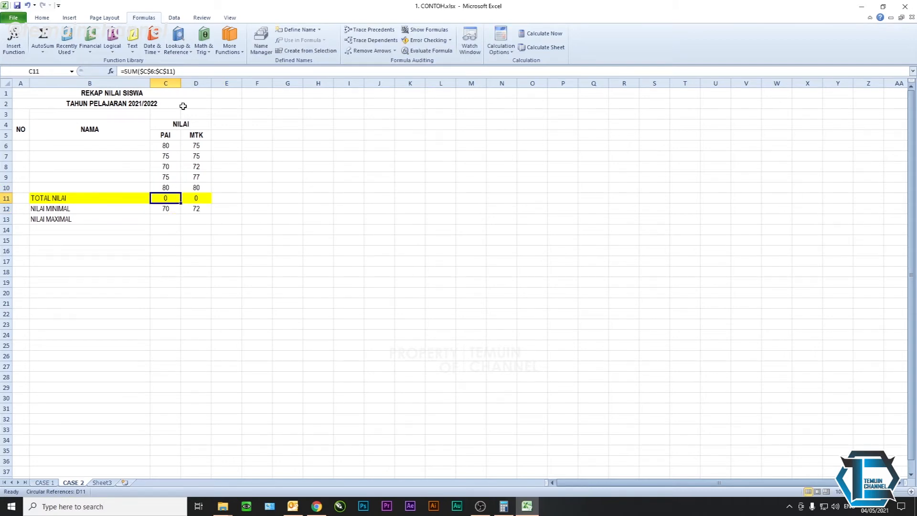
{"action": "left_click", "coordinate": [175, 71]}
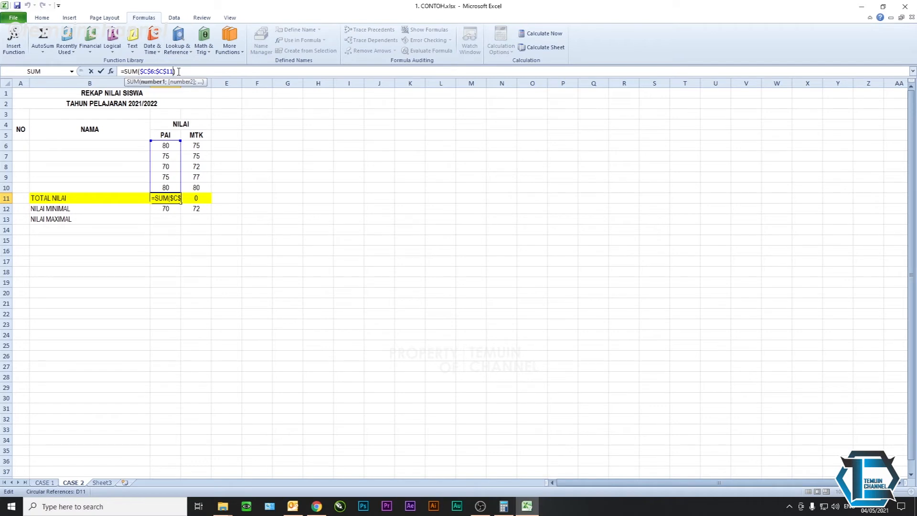
{"action": "key", "text": "BackSpace"}
{"action": "type", "text": "0"}
{"action": "key", "text": "Return"}
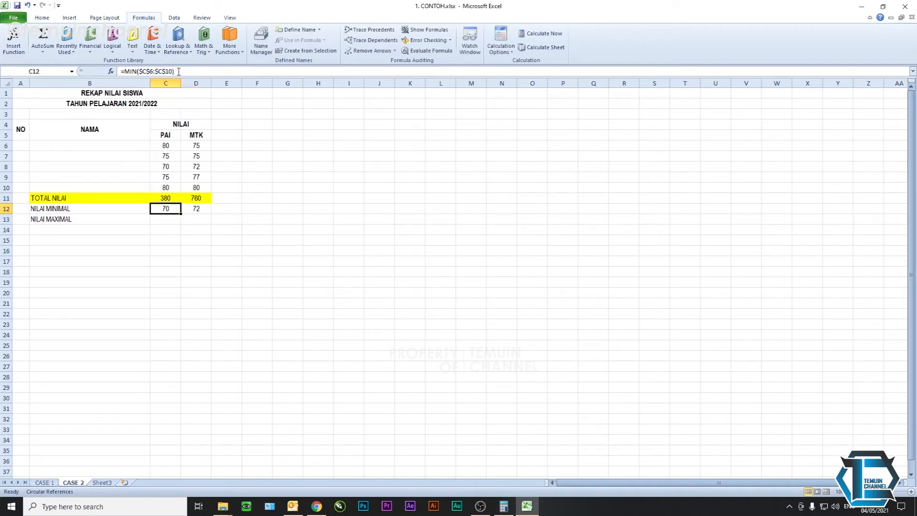
Compare the TOTAL NILAI formulas in C11 and D11, and fill the C11 formula across to D11.
{"action": "left_click", "coordinate": [176, 199]}
{"action": "left_click", "coordinate": [196, 202]}
{"action": "left_click", "coordinate": [169, 198]}
{"action": "left_click", "coordinate": [193, 198]}
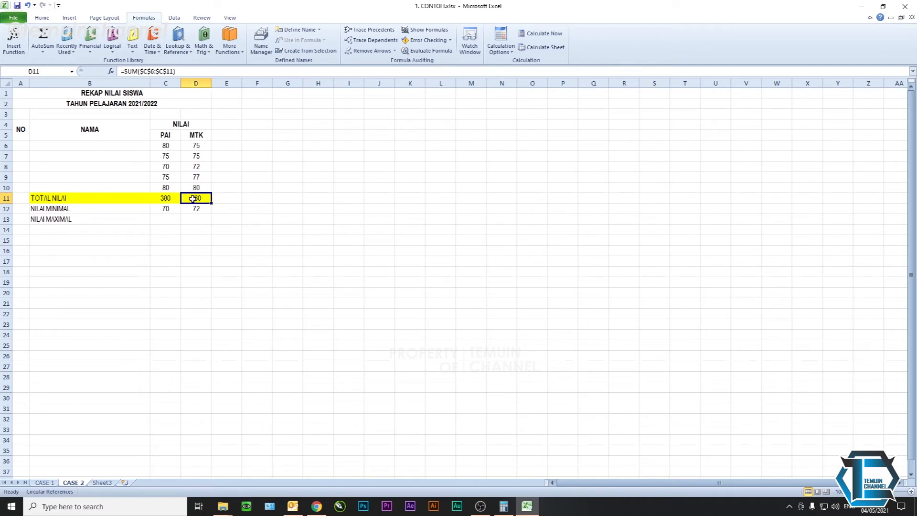
{"action": "left_click", "coordinate": [176, 202]}
{"action": "left_click_drag", "start_coordinate": [181, 203], "coordinate": [208, 203]}
Change the summed range of the TOTAL NILAI formula in D11 to the MTK scores in D6:D10.
{"action": "left_click", "coordinate": [200, 198]}
{"action": "left_click", "coordinate": [175, 71]}
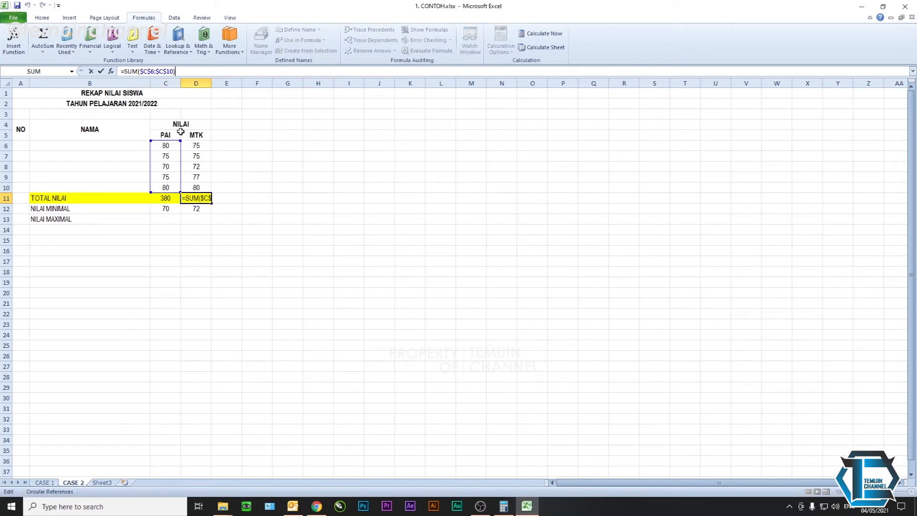
{"action": "double_click", "coordinate": [194, 165]}
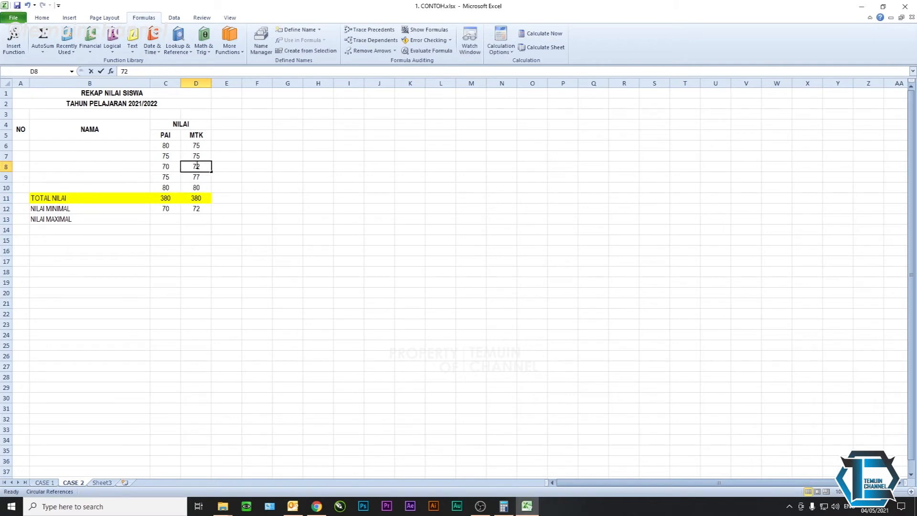
{"action": "left_click", "coordinate": [187, 197]}
{"action": "left_click", "coordinate": [169, 169]}
{"action": "left_click", "coordinate": [195, 198]}
{"action": "key", "text": "F2"}
{"action": "left_click_drag", "start_coordinate": [182, 172], "coordinate": [196, 175]}
{"action": "key", "text": "Return"}
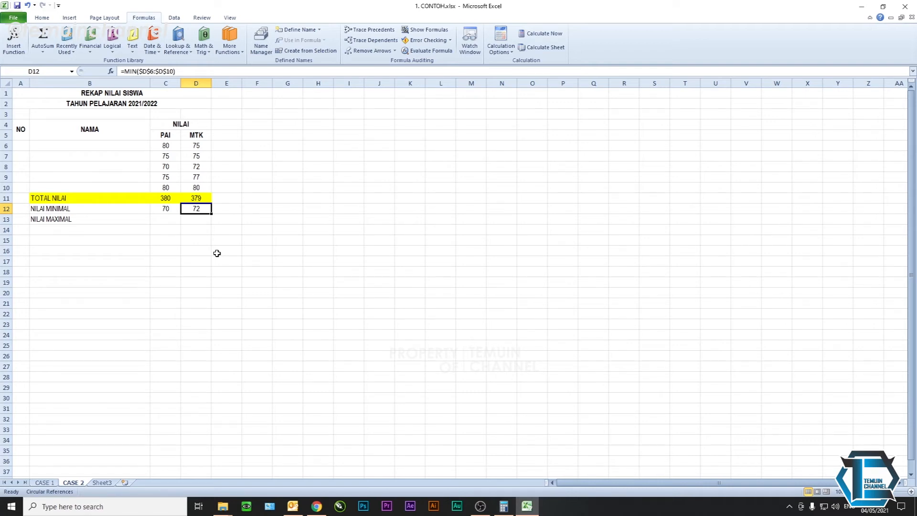
Use the circular reference list to go to C10 on the CASE 1 sheet and compare its formula with the PPN formula in C11.
{"action": "left_click", "coordinate": [452, 41]}
{"action": "mouse_move", "coordinate": [457, 75]}
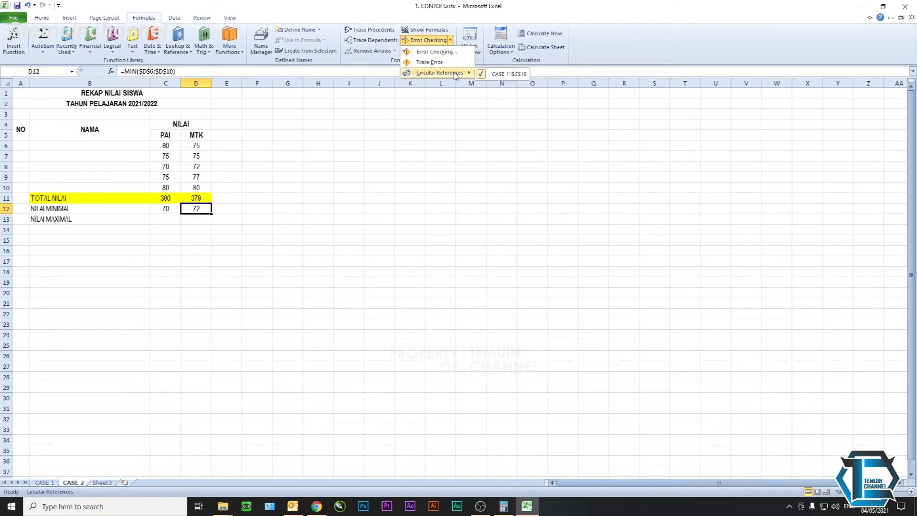
{"action": "left_click", "coordinate": [507, 73]}
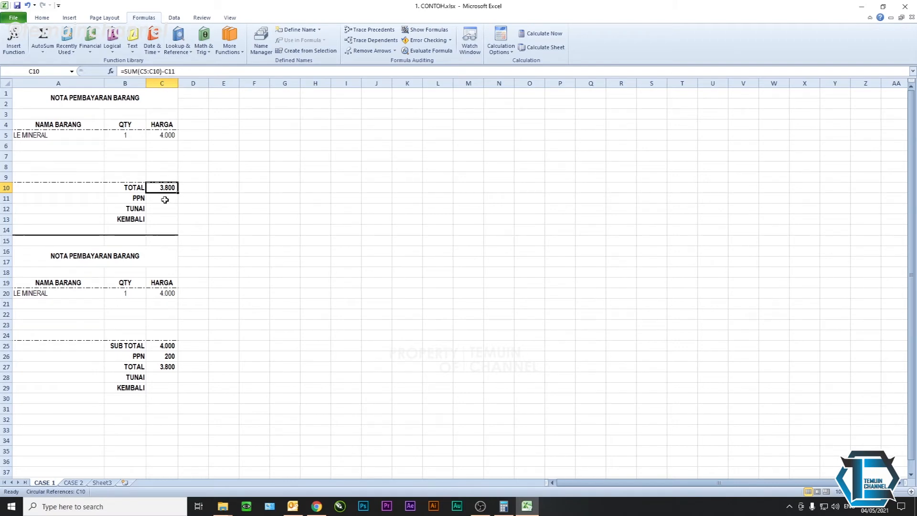
{"action": "left_click", "coordinate": [166, 201]}
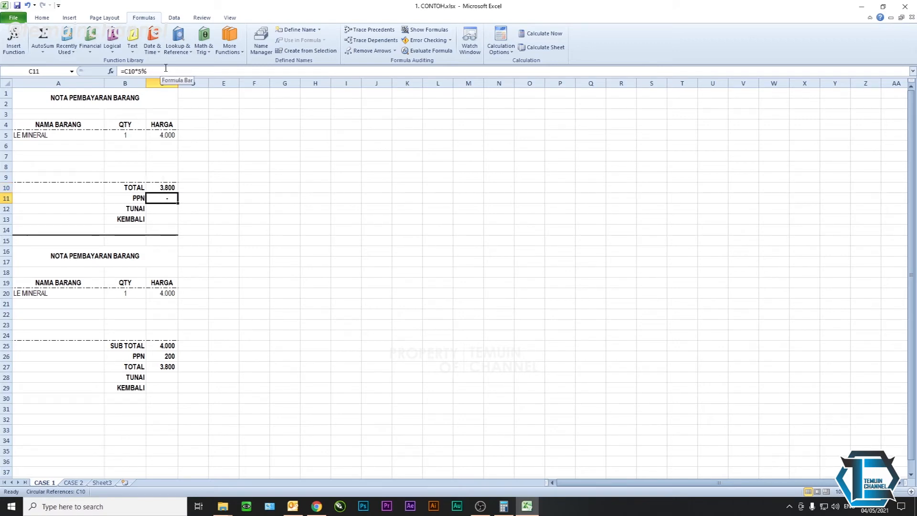
{"action": "key", "text": "Up"}
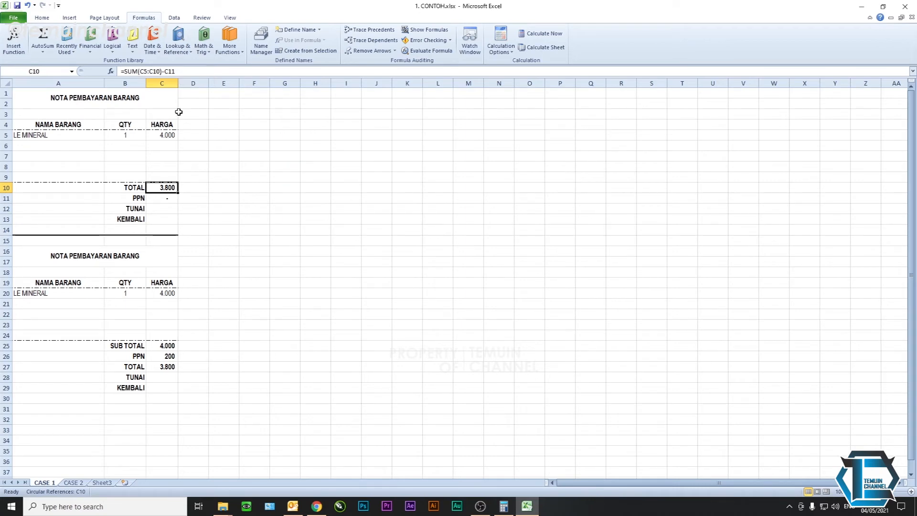
Clear the PPN formula from C11 on the CASE 1 sheet and check the circular reference list.
{"action": "left_click", "coordinate": [166, 198]}
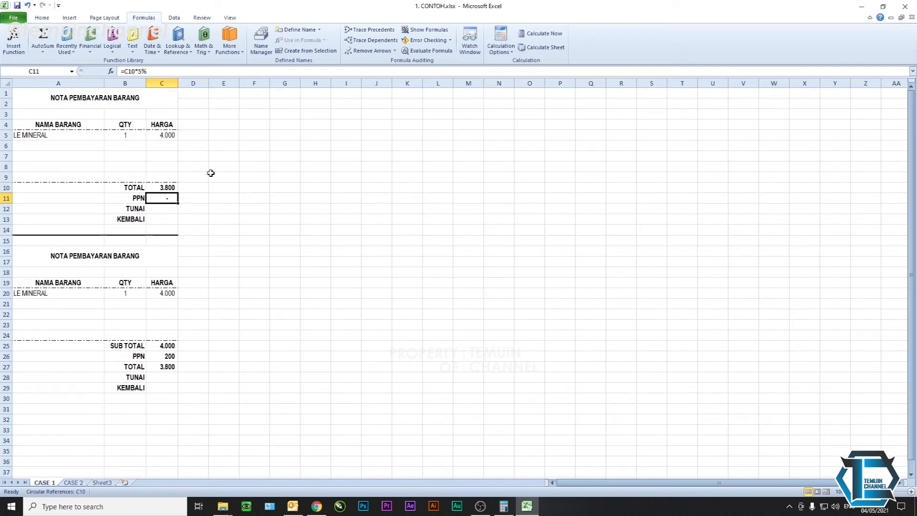
{"action": "left_click", "coordinate": [167, 186]}
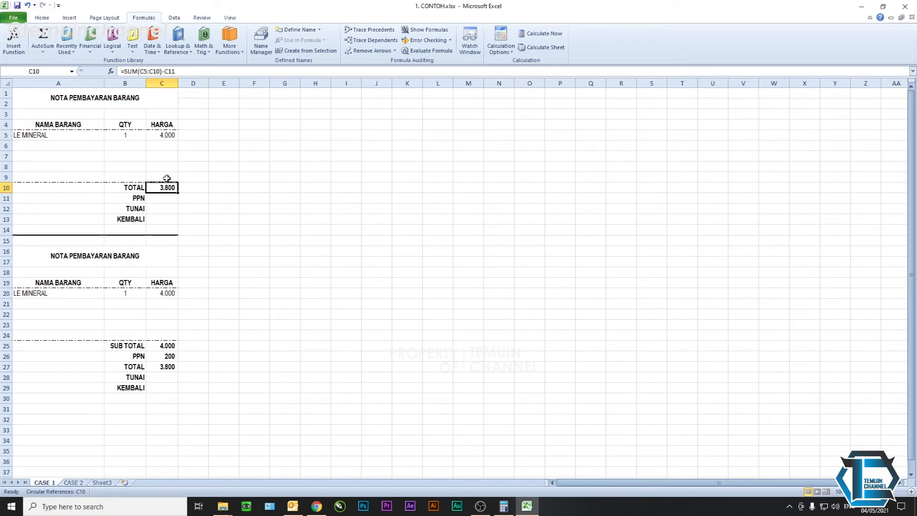
{"action": "key", "text": "Down"}
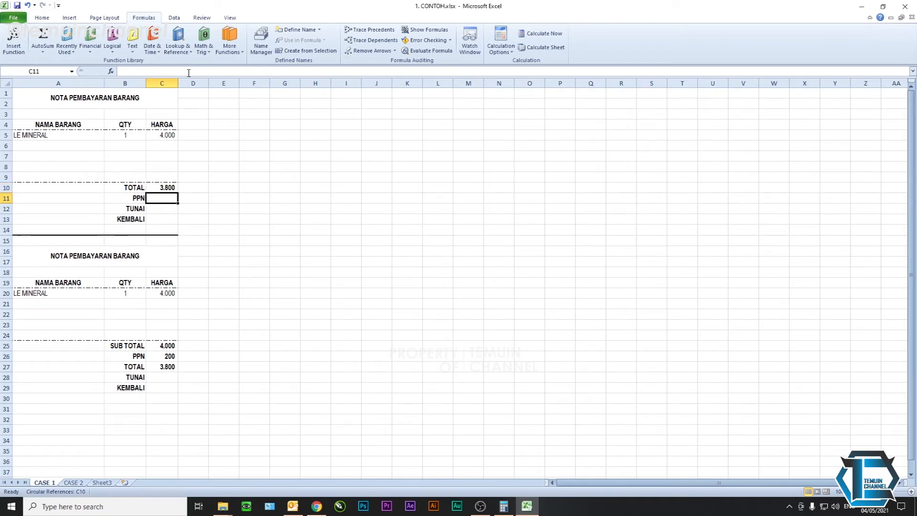
{"action": "left_click", "coordinate": [452, 40]}
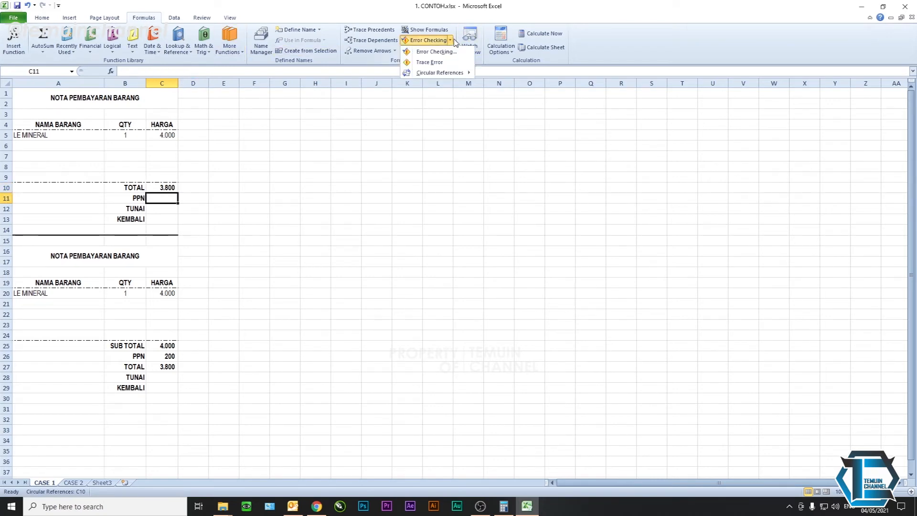
{"action": "mouse_move", "coordinate": [459, 73]}
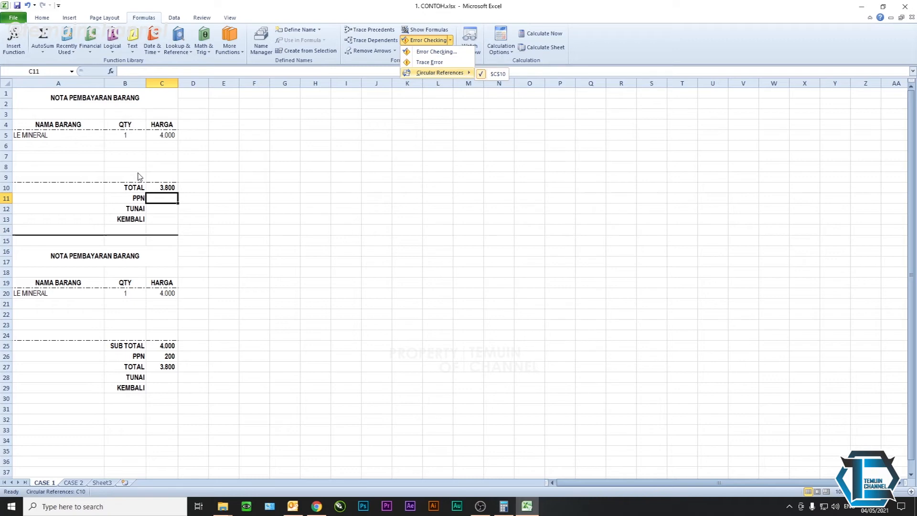
Remove the subtraction of C11 from the TOTAL formula in C10, leaving =SUM(C5:C10).
{"action": "left_click", "coordinate": [162, 187]}
{"action": "left_click", "coordinate": [188, 71]}
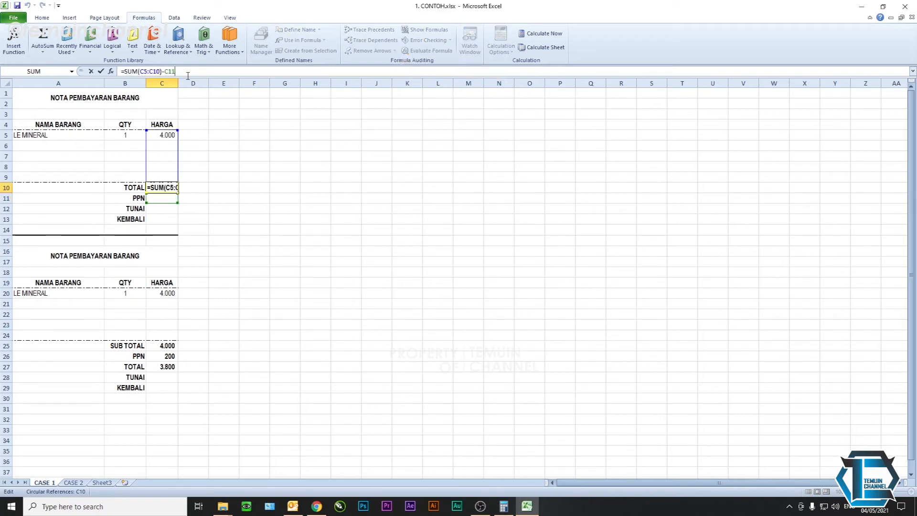
{"action": "key", "text": "BackSpace"}
{"action": "key", "text": "BackSpace"}
{"action": "key", "text": "BackSpace"}
{"action": "key", "text": "BackSpace"}
{"action": "key", "text": "Return"}
Shorten the summed range of the TOTAL formula in C10 so it reads =SUM(C5:C9).
{"action": "left_click", "coordinate": [165, 188]}
{"action": "left_click", "coordinate": [173, 71]}
{"action": "left_click", "coordinate": [161, 71]}
{"action": "key", "text": "BackSpace"}
{"action": "key", "text": "BackSpace"}
{"action": "type", "text": "9"}
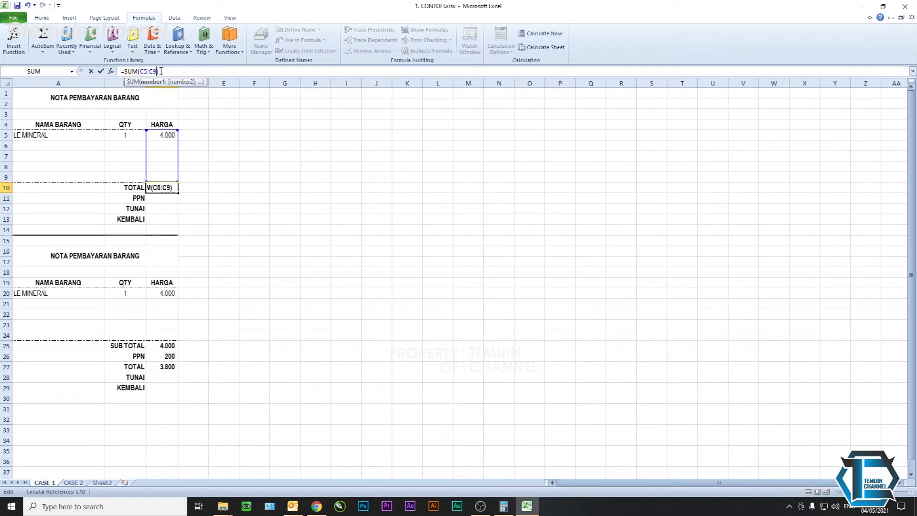
{"action": "key", "text": "Return"}
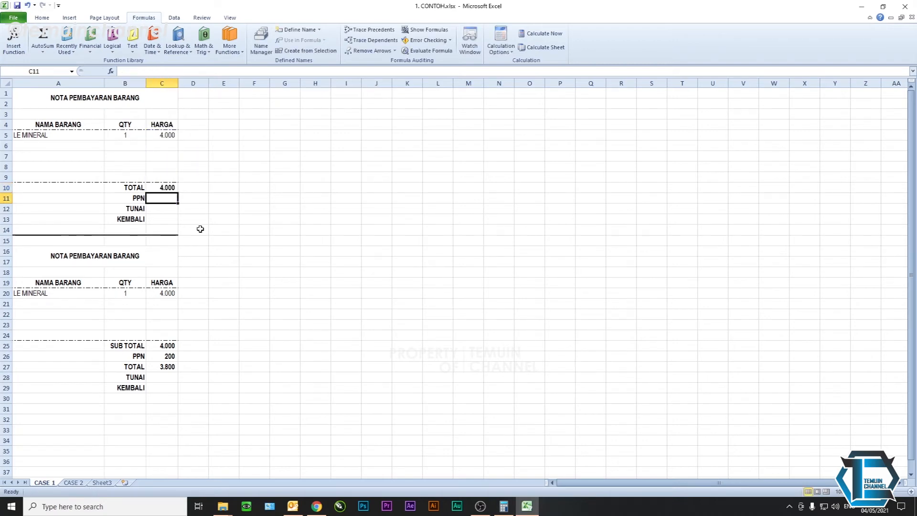
{"action": "left_click", "coordinate": [199, 260]}
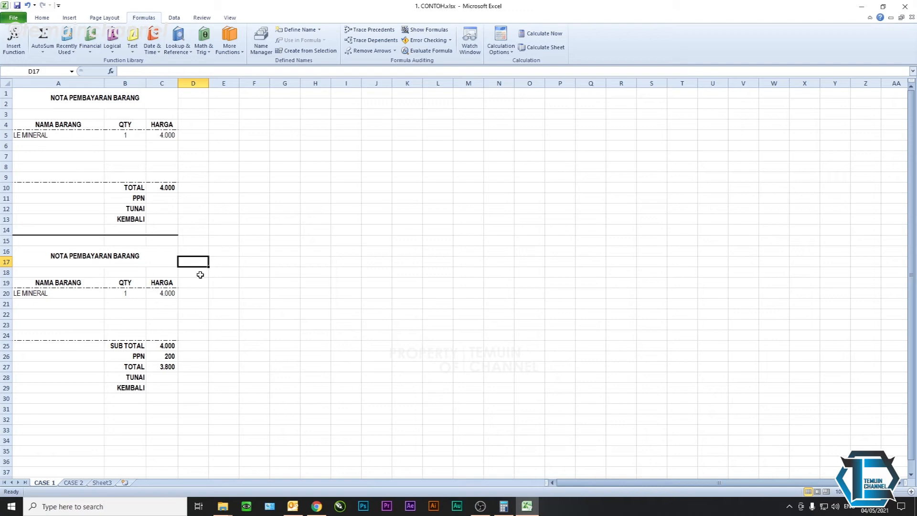
Extend the TOTAL formula in C10 to =SUM(C5:C10) to demonstrate the circular reference, and acknowledge the warning.
{"action": "left_click", "coordinate": [161, 188]}
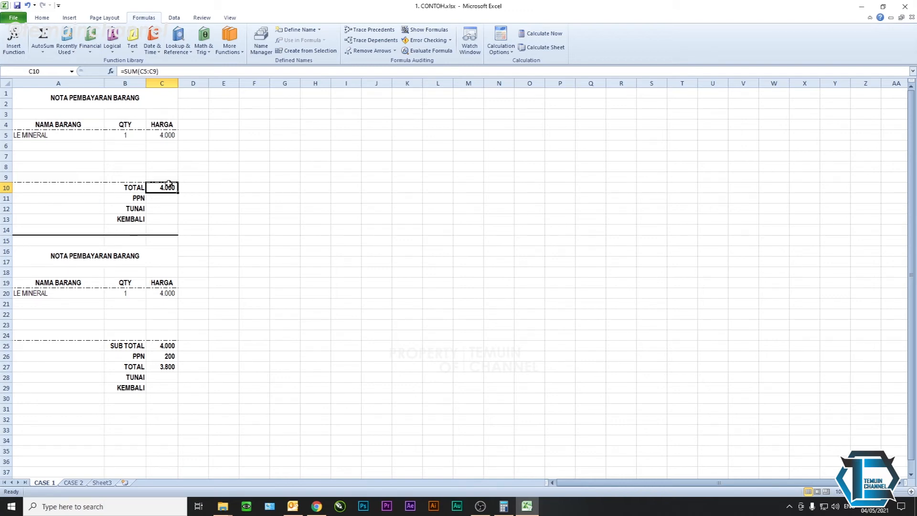
{"action": "left_click", "coordinate": [156, 71]}
{"action": "key", "text": "BackSpace"}
{"action": "type", "text": "1"}
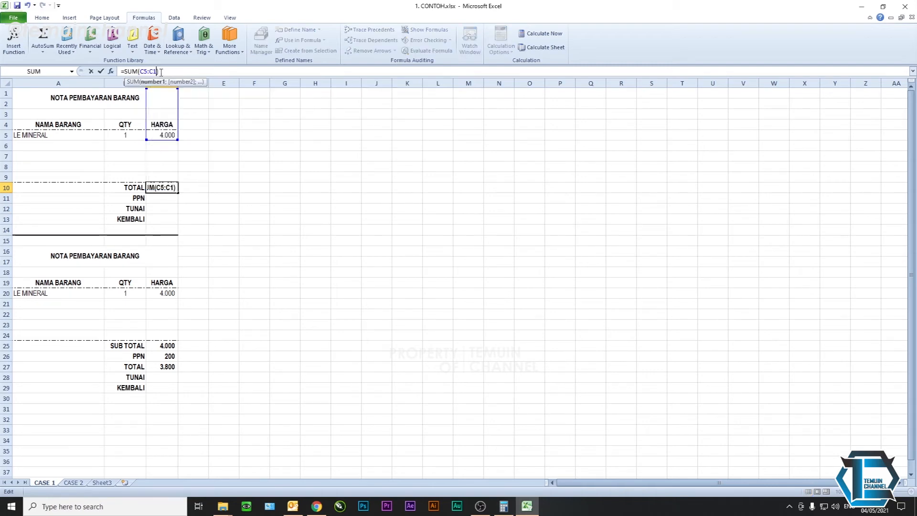
{"action": "type", "text": "0"}
{"action": "key", "text": "Return"}
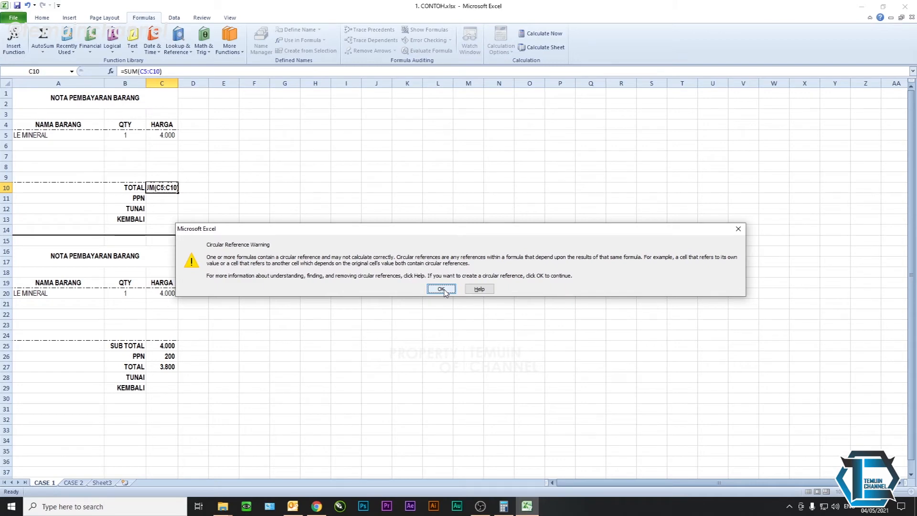
{"action": "left_click", "coordinate": [442, 290]}
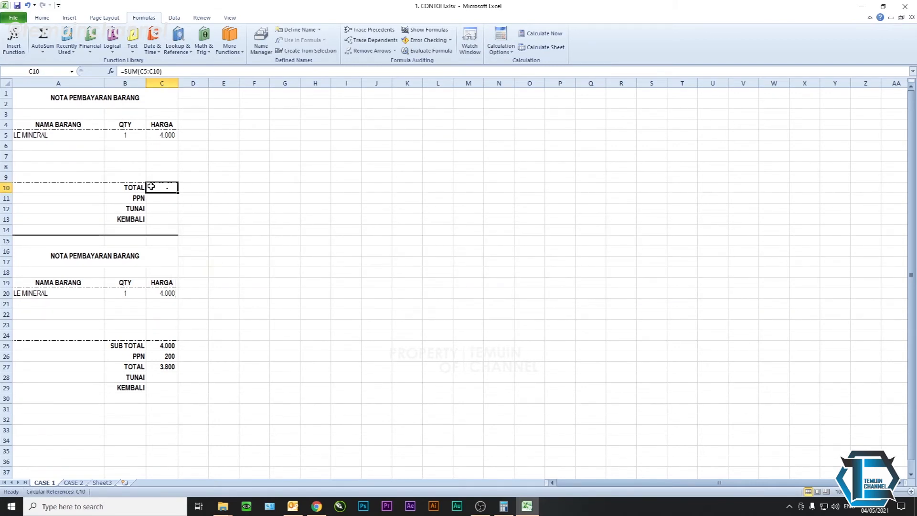
Restore the TOTAL formula in C10 to =SUM(C5:C9).
{"action": "left_click", "coordinate": [160, 71]}
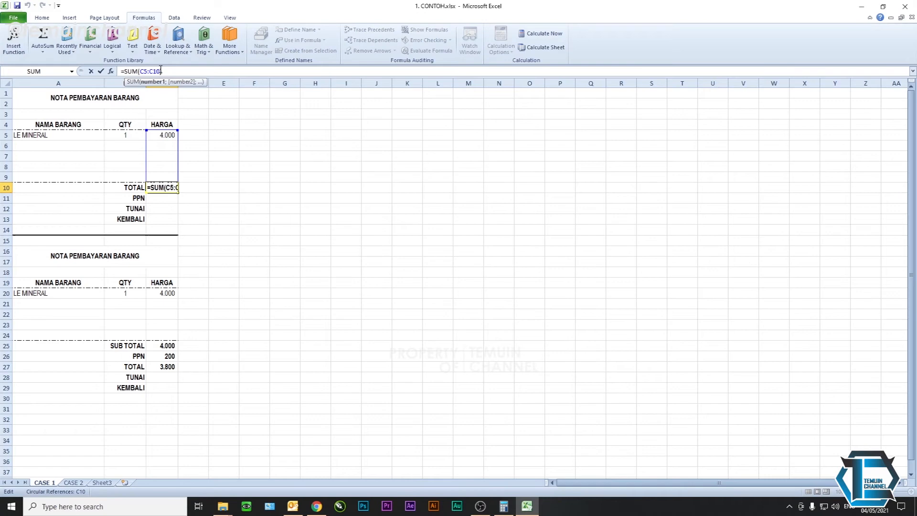
{"action": "key", "text": "BackSpace"}
{"action": "key", "text": "BackSpace"}
{"action": "type", "text": "9"}
{"action": "key", "text": "Return"}
{"action": "left_click", "coordinate": [172, 220]}
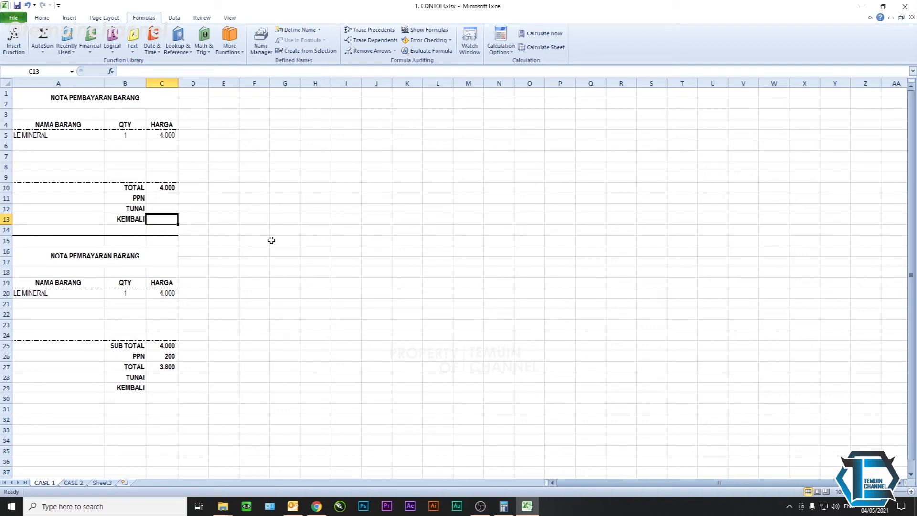
Review the first payment receipt in A1:C14, checking the TOTAL formula in C10 against the price in C5 and the PPN cell.
{"action": "left_click_drag", "start_coordinate": [24, 91], "coordinate": [169, 231]}
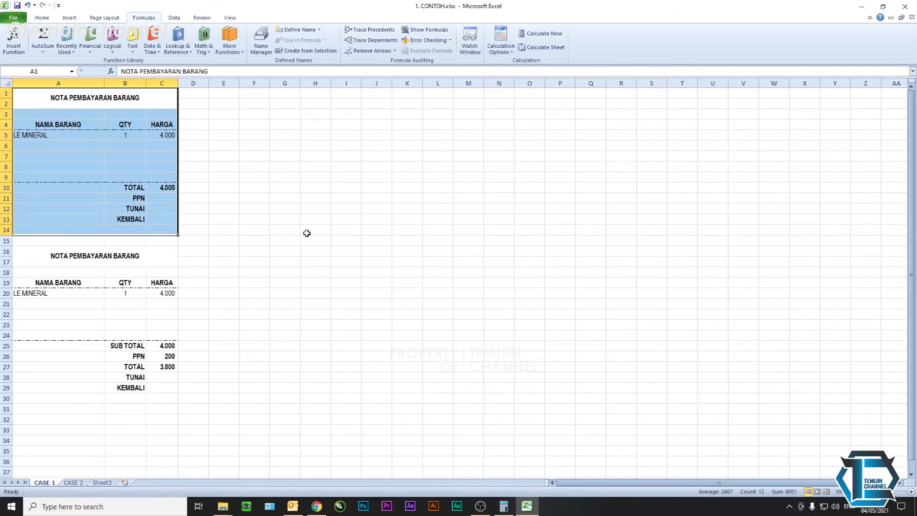
{"action": "double_click", "coordinate": [174, 187]}
{"action": "left_click_drag", "start_coordinate": [52, 101], "coordinate": [137, 233]}
{"action": "left_click", "coordinate": [242, 208]}
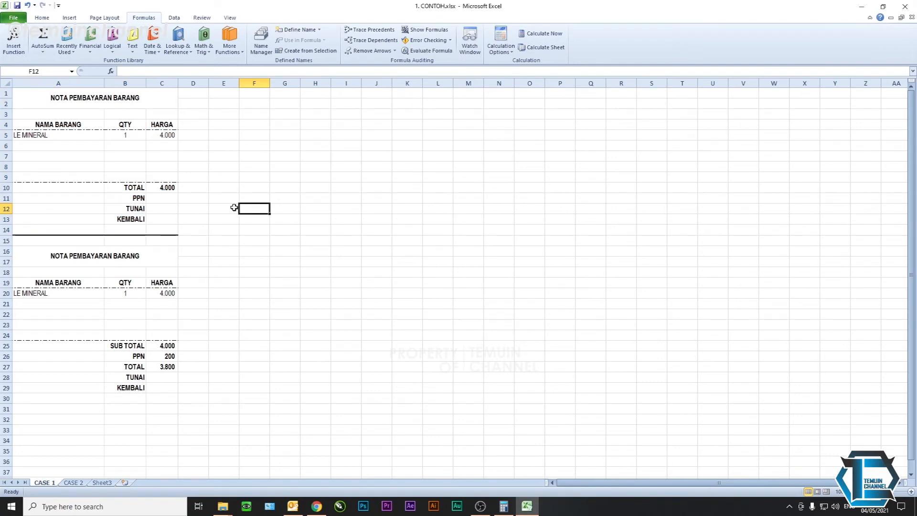
{"action": "left_click_drag", "start_coordinate": [48, 101], "coordinate": [148, 241]}
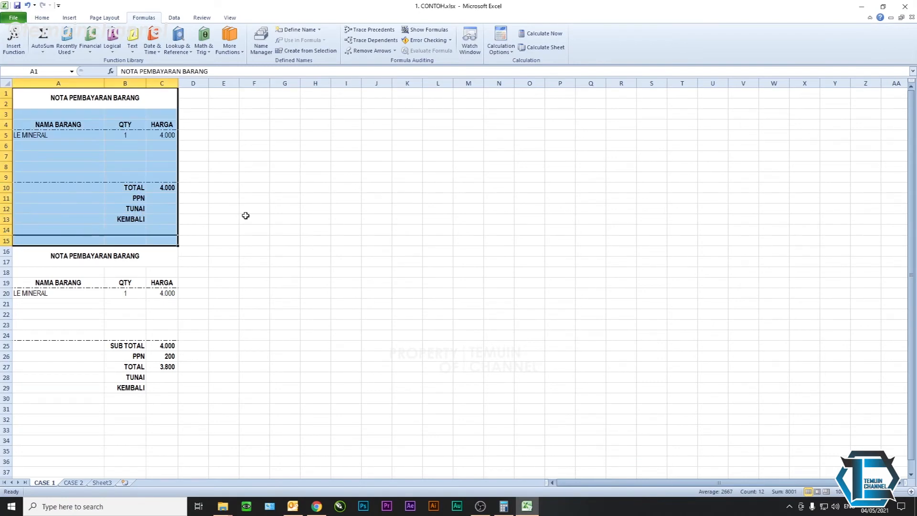
{"action": "left_click", "coordinate": [319, 221]}
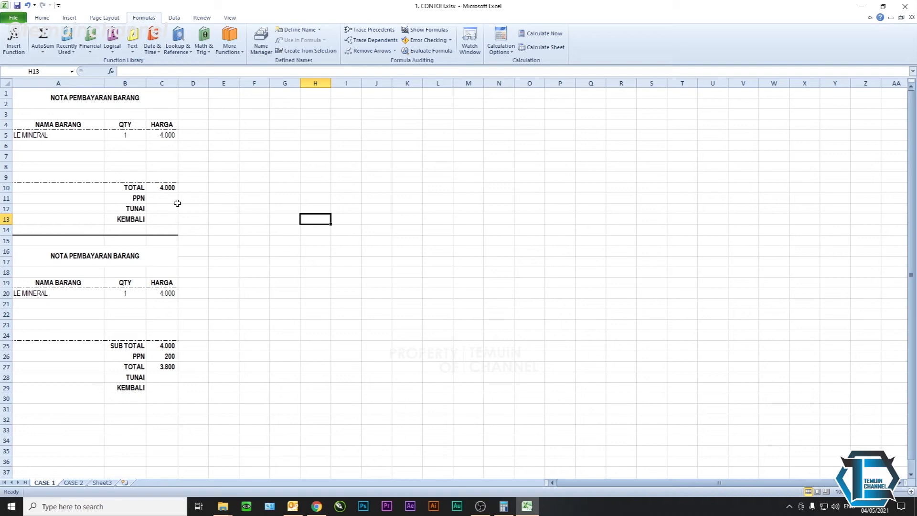
{"action": "left_click", "coordinate": [118, 185]}
{"action": "left_click_drag", "start_coordinate": [54, 110], "coordinate": [161, 228]}
{"action": "left_click", "coordinate": [235, 199]}
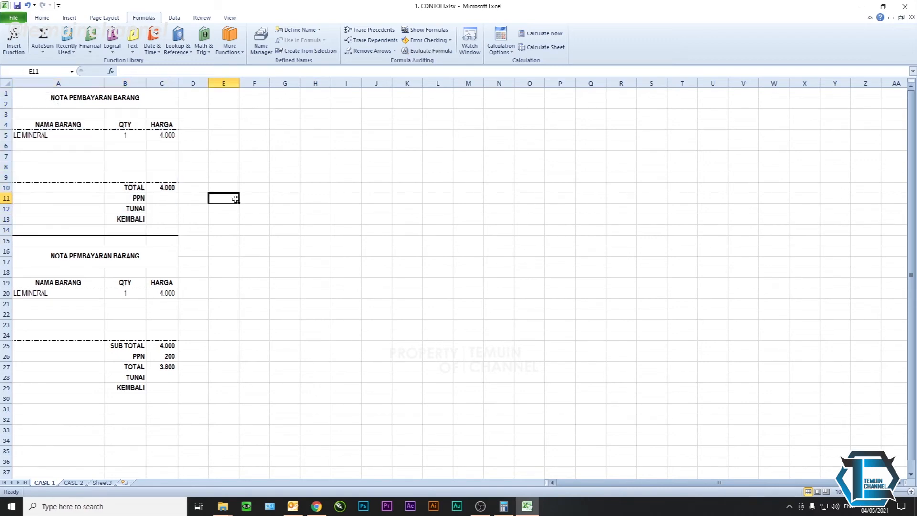
{"action": "left_click", "coordinate": [172, 188]}
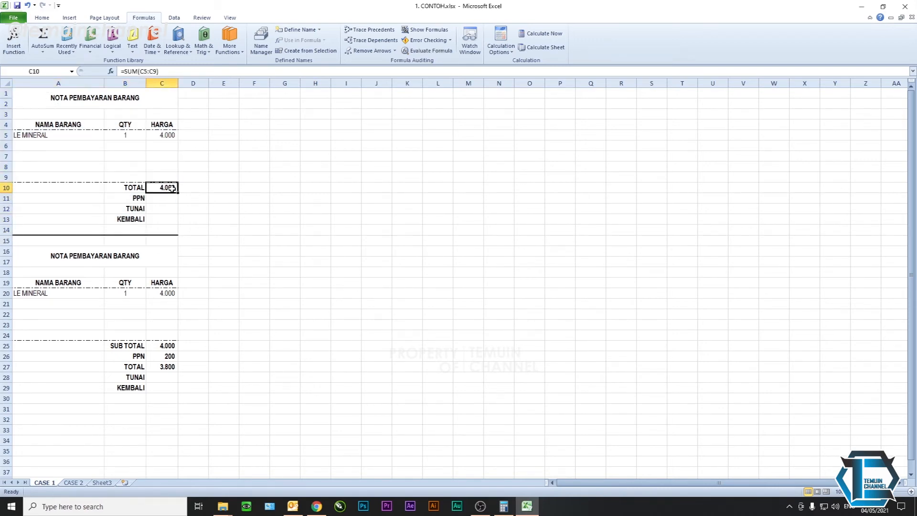
{"action": "left_click", "coordinate": [168, 134]}
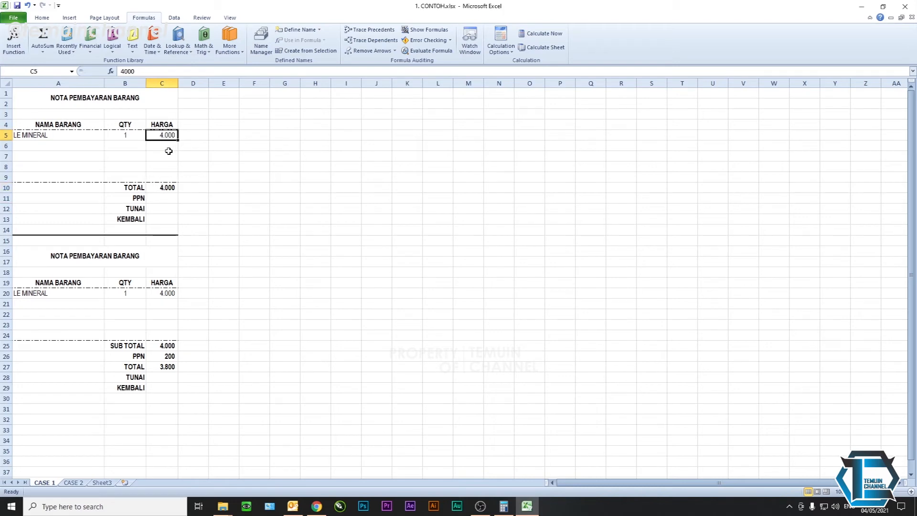
{"action": "left_click", "coordinate": [167, 189]}
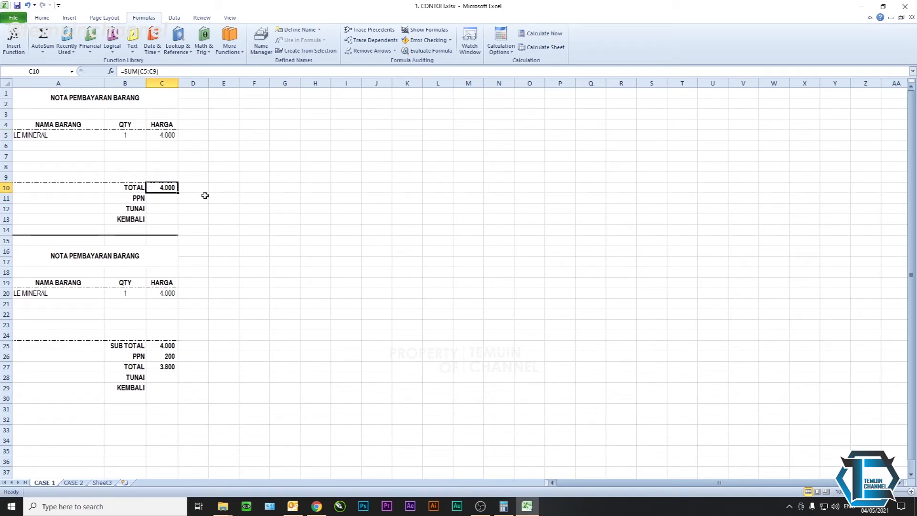
{"action": "left_click", "coordinate": [173, 200]}
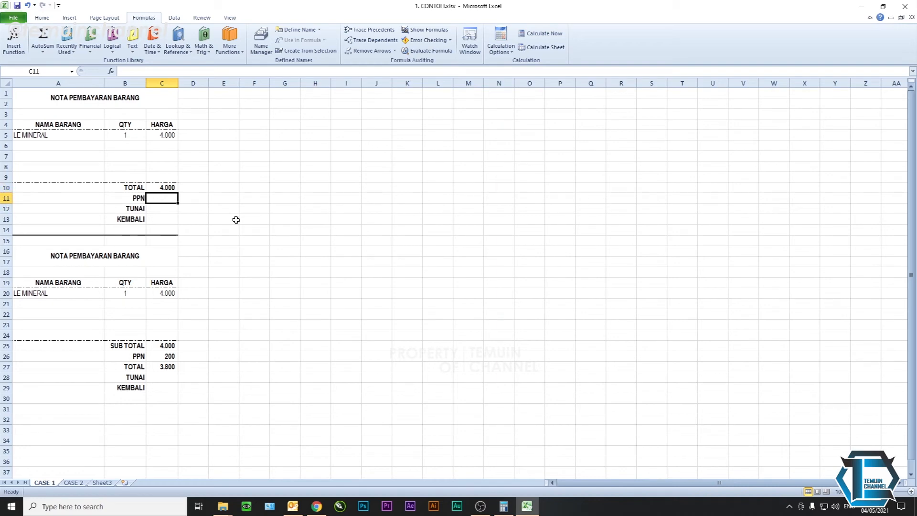
Examine the second payment receipt in A16:C29 with its separate SUB TOTAL, PPN and TOTAL rows.
{"action": "left_click_drag", "start_coordinate": [74, 254], "coordinate": [107, 382]}
{"action": "left_click", "coordinate": [107, 388]}
{"action": "left_click_drag", "start_coordinate": [37, 255], "coordinate": [110, 388]}
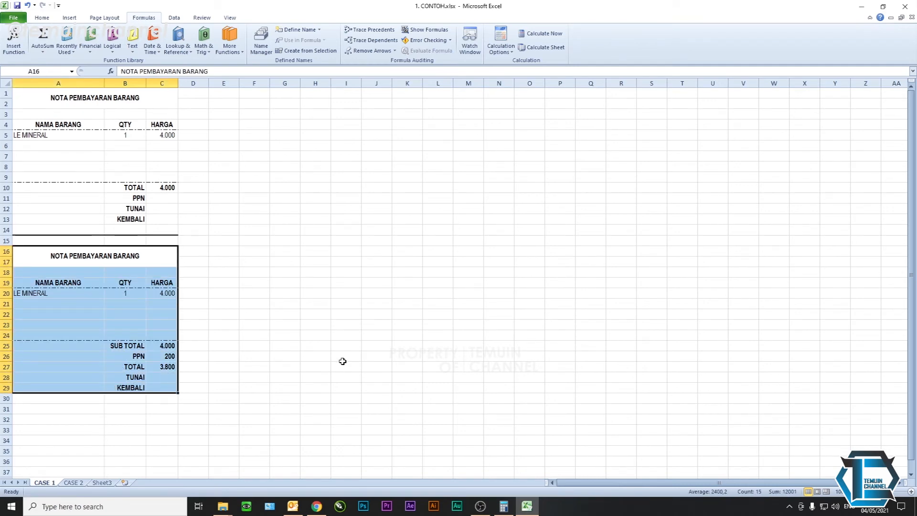
{"action": "left_click", "coordinate": [343, 361]}
{"action": "left_click", "coordinate": [79, 256]}
{"action": "left_click_drag", "start_coordinate": [79, 255], "coordinate": [78, 385]}
{"action": "left_click", "coordinate": [565, 280]}
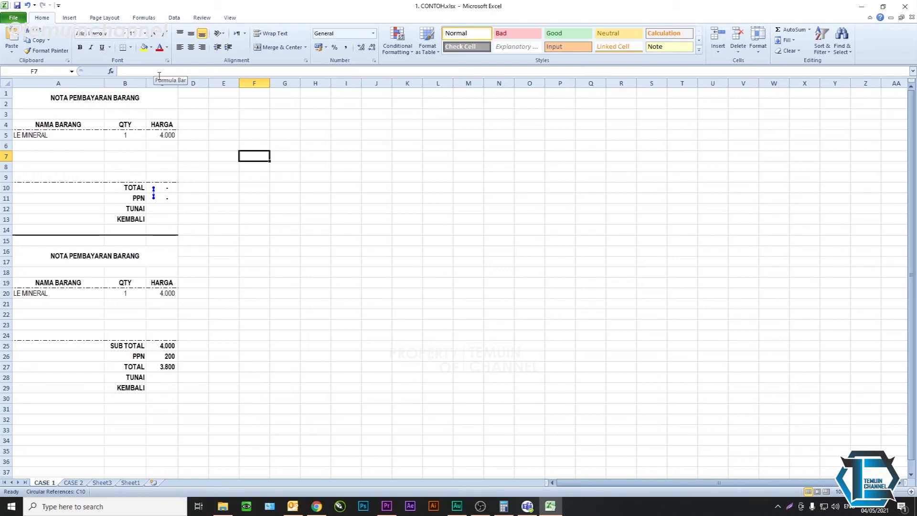
Open the circular reference list on CASE 1 and inspect the TOTAL formula in C10 and the PPN formula in C11.
{"action": "left_click", "coordinate": [144, 18]}
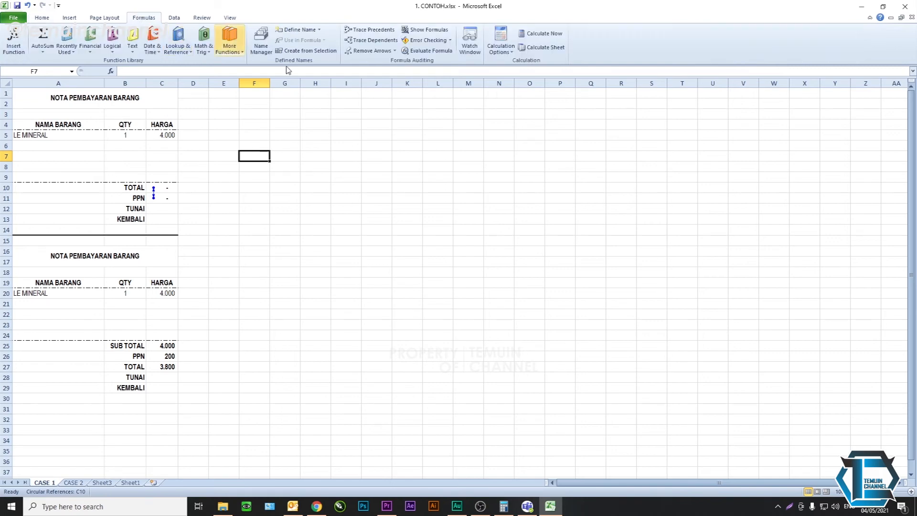
{"action": "left_click", "coordinate": [451, 41]}
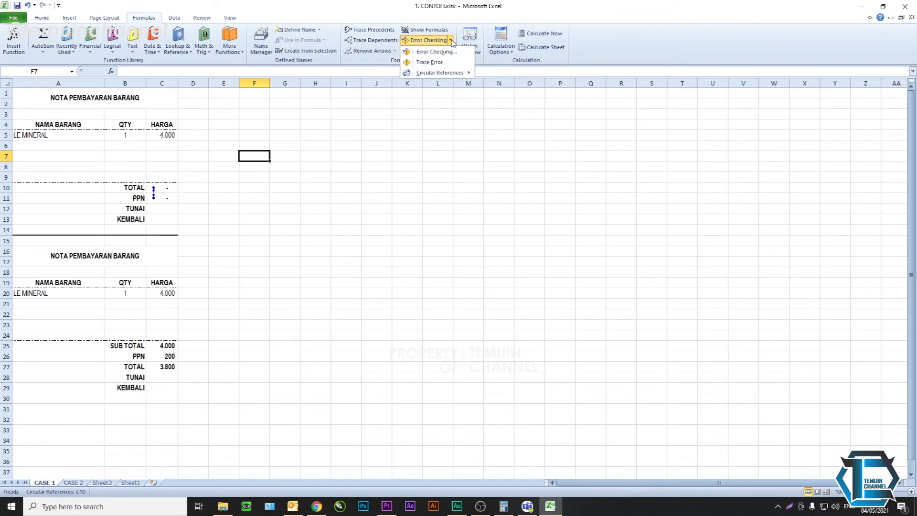
{"action": "mouse_move", "coordinate": [456, 75]}
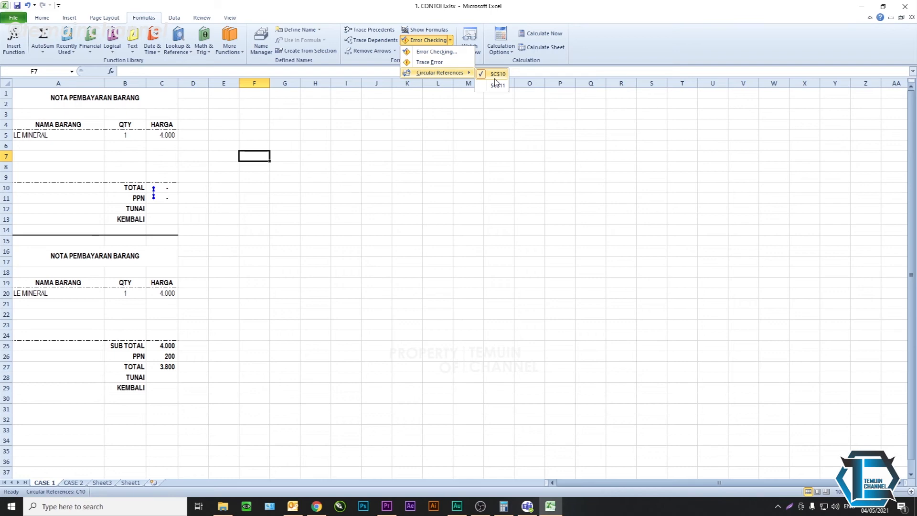
{"action": "left_click", "coordinate": [175, 188]}
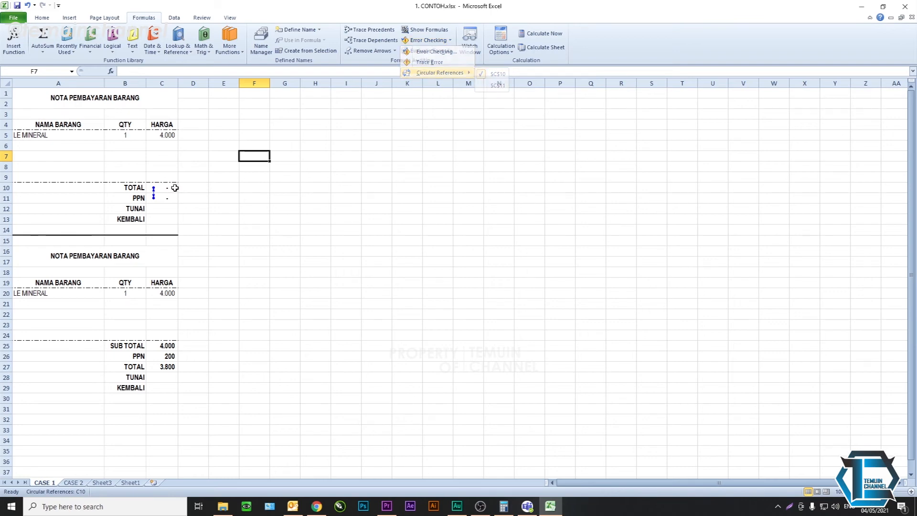
{"action": "left_click", "coordinate": [186, 69]}
{"action": "left_click", "coordinate": [186, 70]}
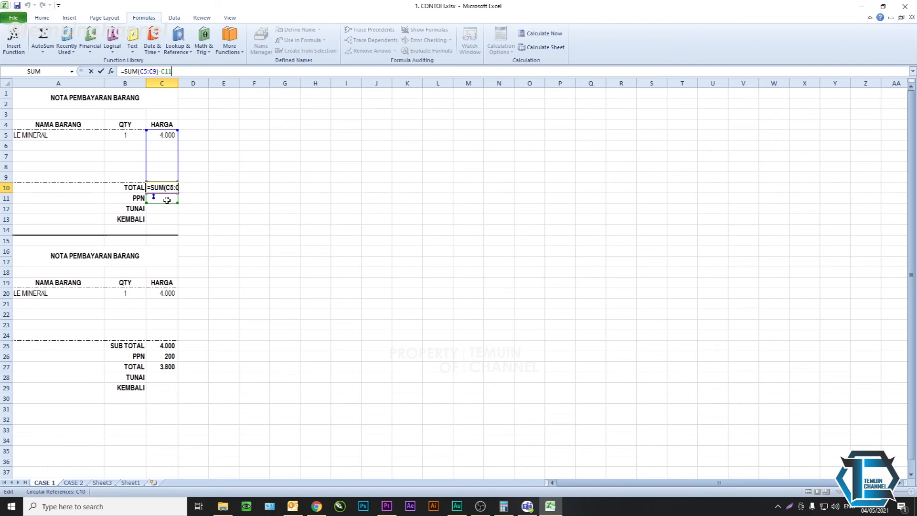
{"action": "key", "text": "Return"}
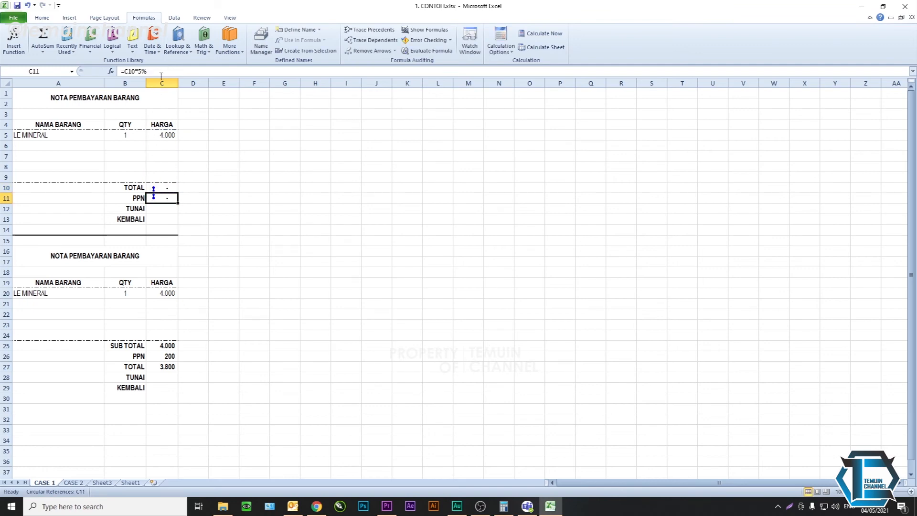
{"action": "left_click", "coordinate": [161, 75]}
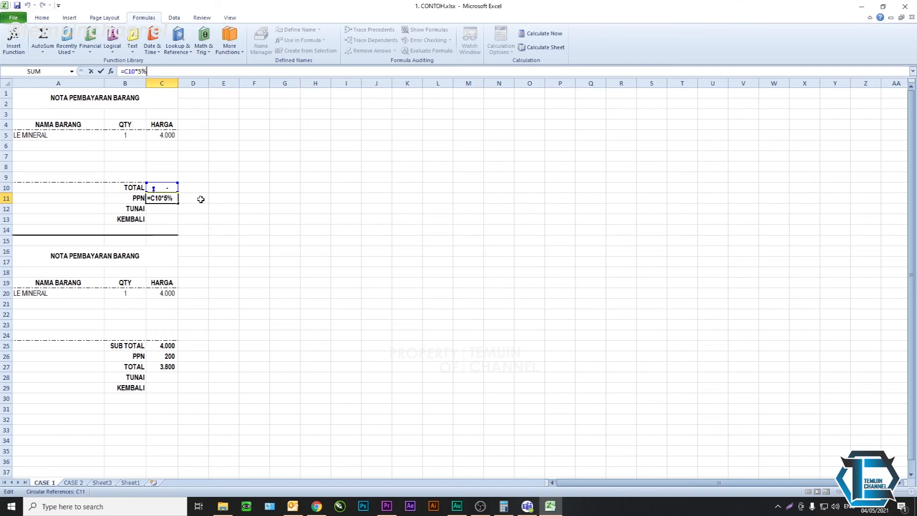
{"action": "key", "text": "Return"}
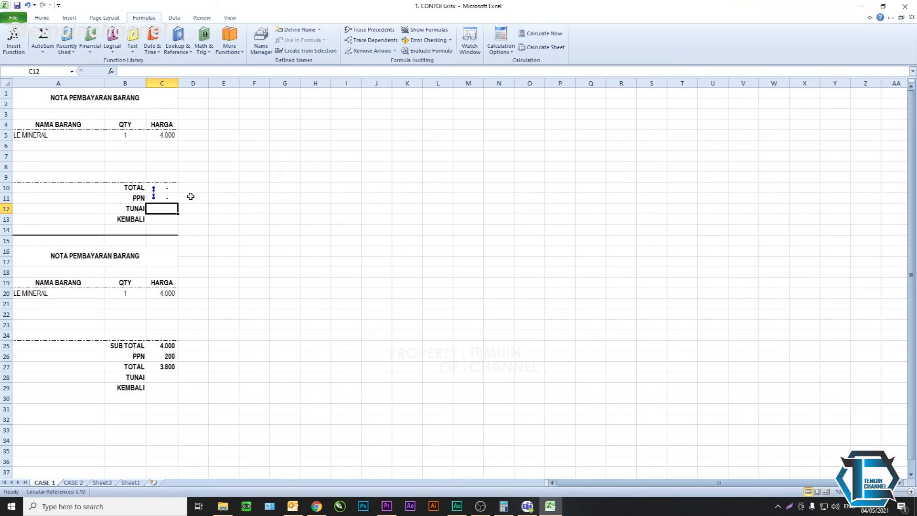
Examine the iterative calculation settings among the workbook's formula calculation options, leaving them unchanged.
{"action": "left_click", "coordinate": [10, 18]}
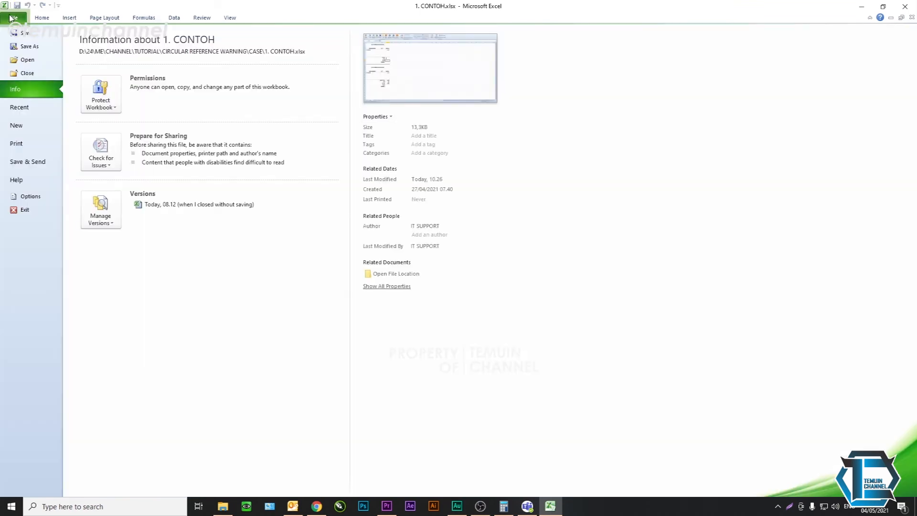
{"action": "left_click", "coordinate": [43, 196]}
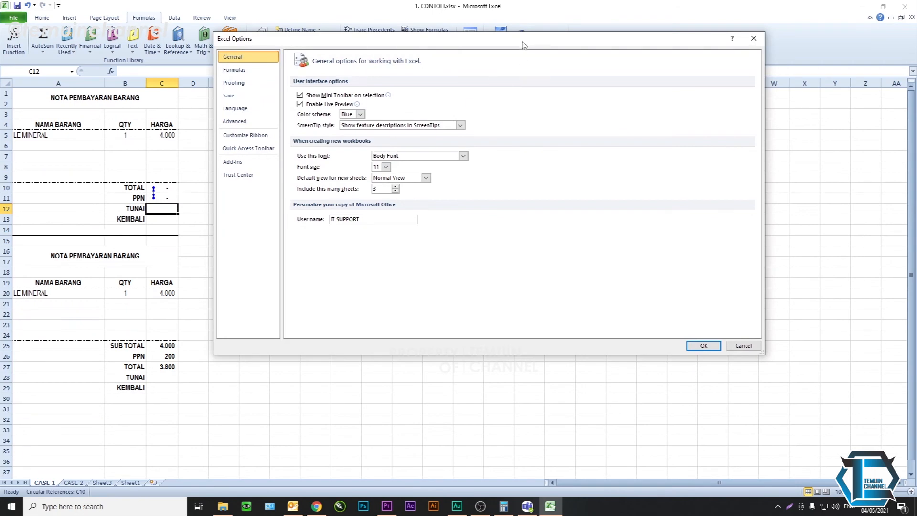
{"action": "left_click_drag", "start_coordinate": [522, 44], "coordinate": [509, 55]}
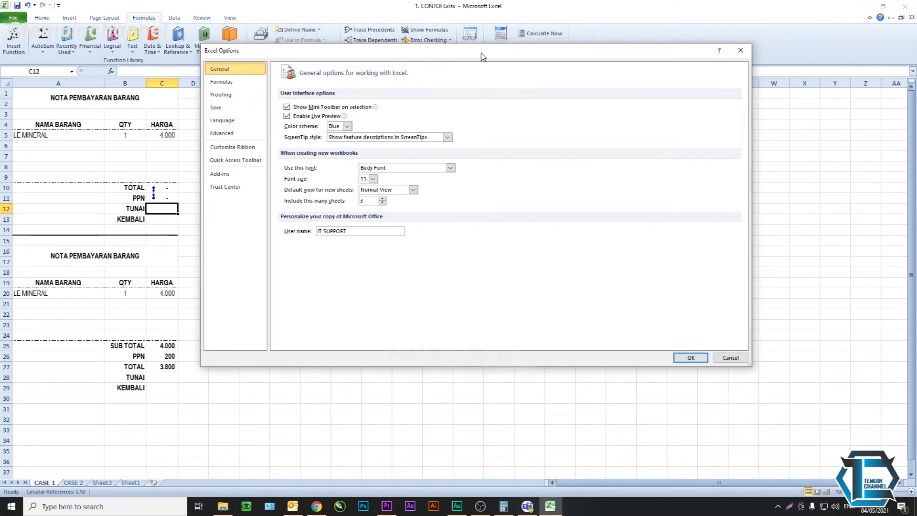
{"action": "left_click", "coordinate": [237, 85]}
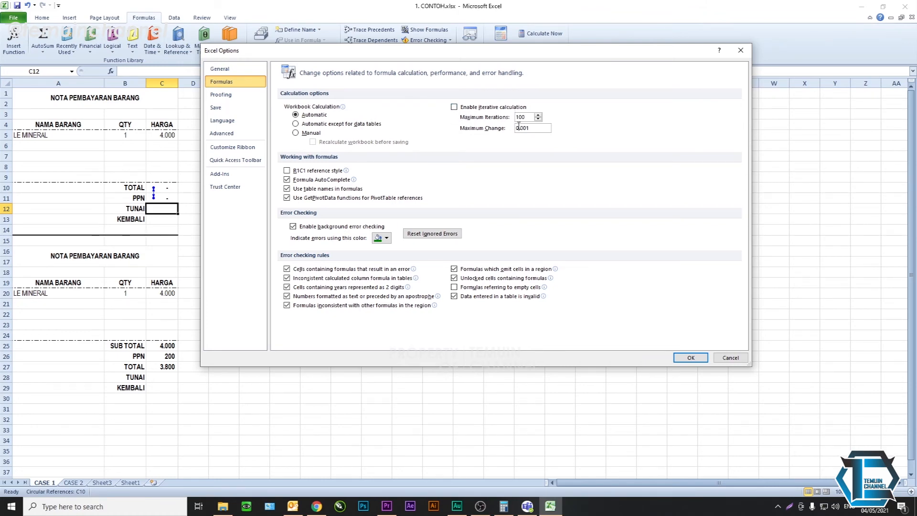
{"action": "left_click", "coordinate": [679, 358]}
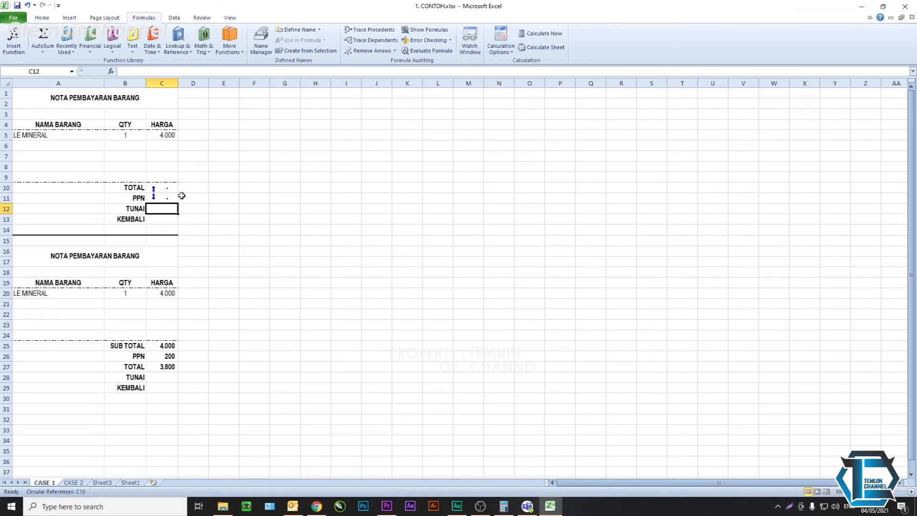
Compare the TOTAL formula in C10 with the PPN formula in C11 to trace how they refer to each other.
{"action": "left_click", "coordinate": [168, 191]}
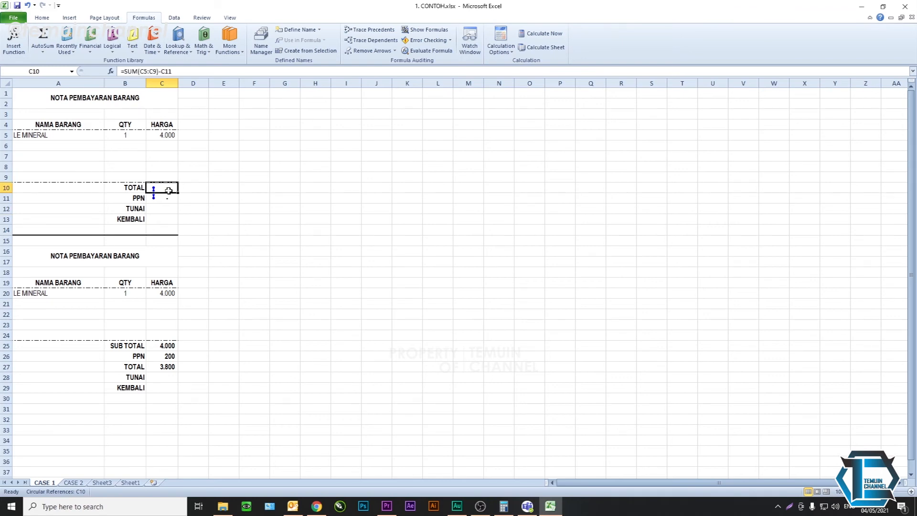
{"action": "left_click", "coordinate": [171, 198]}
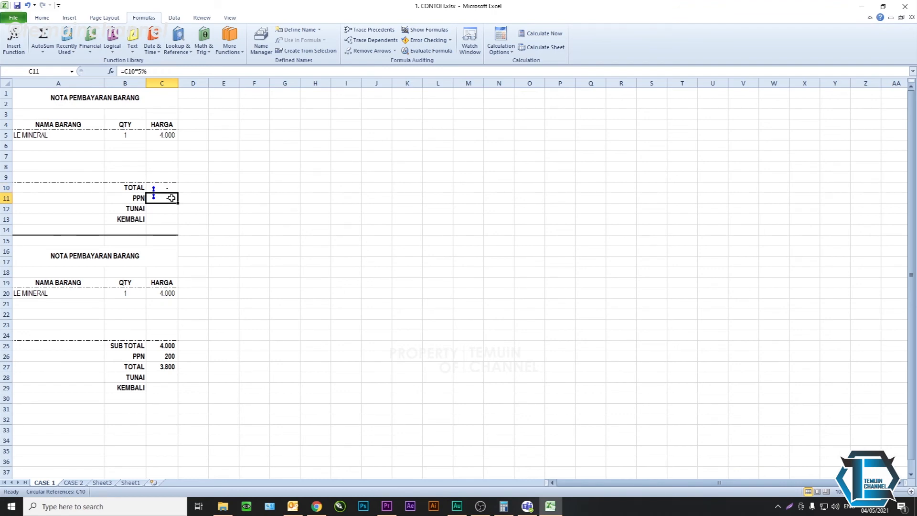
{"action": "left_click", "coordinate": [172, 188]}
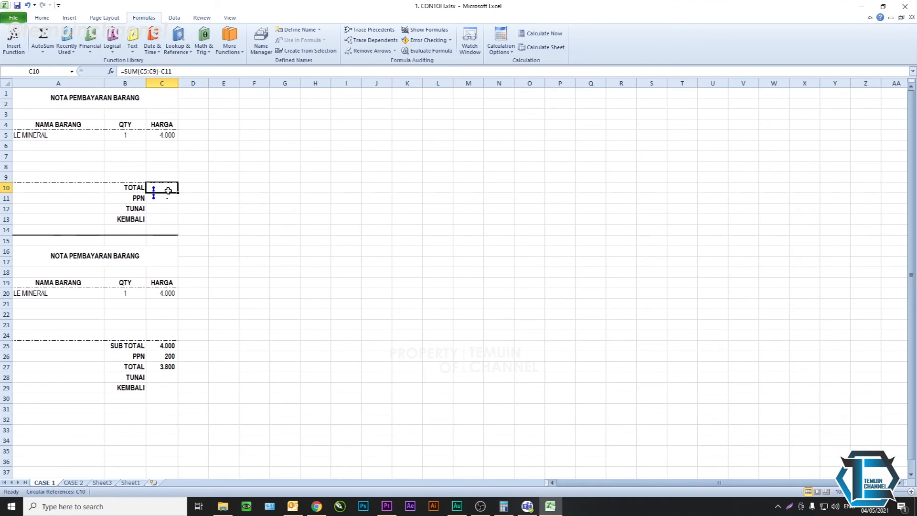
{"action": "left_click", "coordinate": [169, 201]}
{"action": "left_click", "coordinate": [168, 187]}
{"action": "left_click", "coordinate": [170, 197]}
{"action": "left_click", "coordinate": [172, 189]}
{"action": "left_click", "coordinate": [172, 198]}
Remove the -C11 reference from the TOTAL formula in C10, leaving =SUM(C5:C9).
{"action": "left_click", "coordinate": [169, 187]}
{"action": "left_click", "coordinate": [180, 71]}
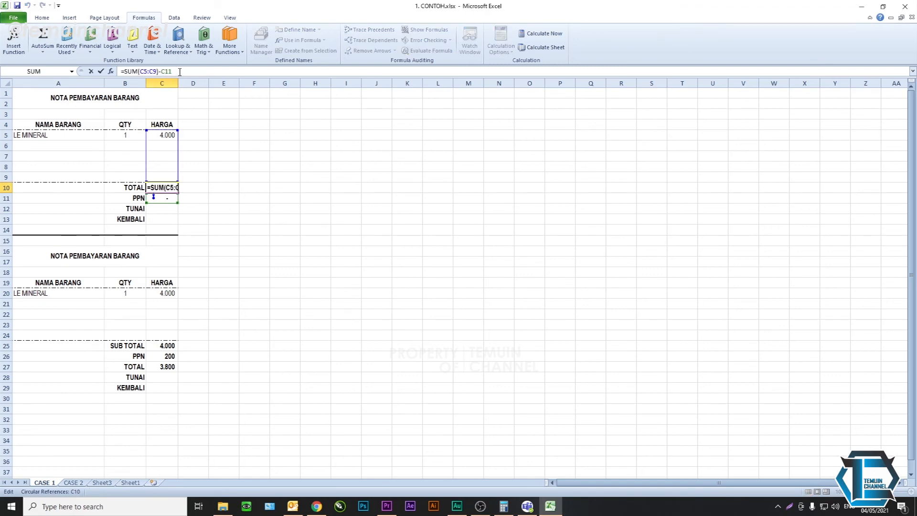
{"action": "key", "text": "BackSpace"}
{"action": "key", "text": "BackSpace"}
{"action": "key", "text": "BackSpace"}
{"action": "key", "text": "BackSpace"}
{"action": "key", "text": "Return"}
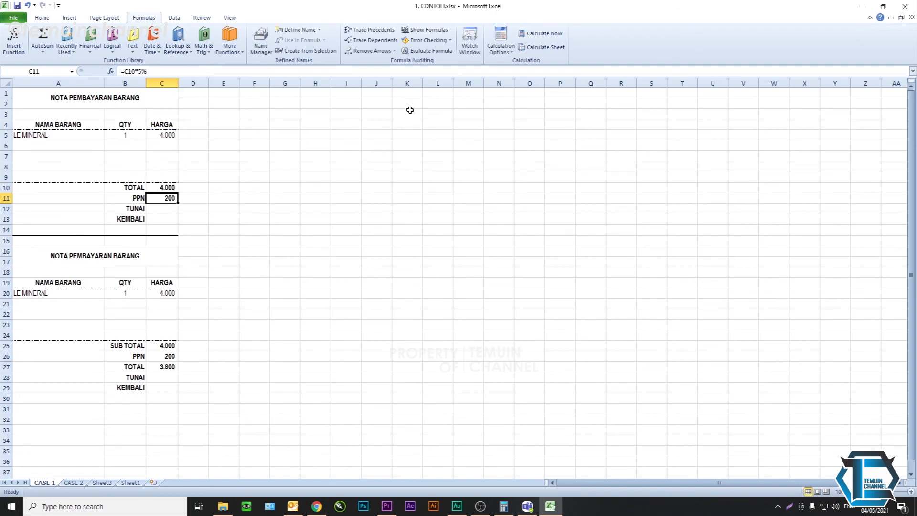
Check whether any circular references remain to be traced on CASE 1.
{"action": "left_click", "coordinate": [451, 40]}
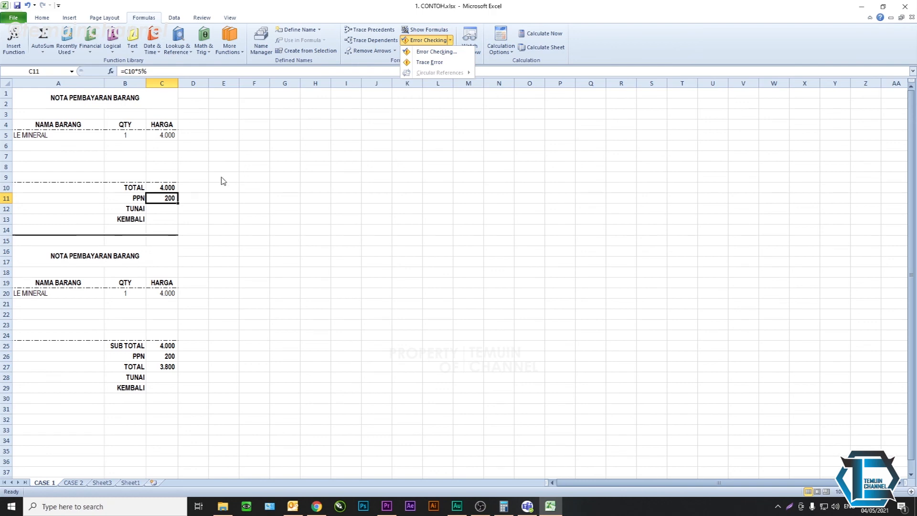
{"action": "left_click", "coordinate": [160, 201]}
{"action": "left_click", "coordinate": [163, 209]}
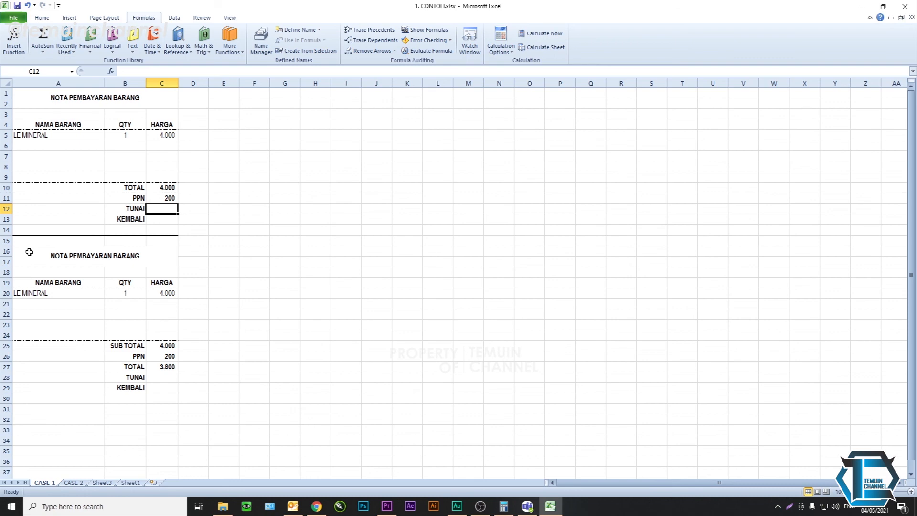
Review the layout of the first payment receipt in A1:C14.
{"action": "left_click", "coordinate": [193, 179]}
{"action": "left_click_drag", "start_coordinate": [87, 102], "coordinate": [89, 121]}
{"action": "left_click_drag", "start_coordinate": [79, 177], "coordinate": [127, 225]}
{"action": "left_click", "coordinate": [222, 240]}
{"action": "left_click", "coordinate": [111, 103]}
{"action": "left_click_drag", "start_coordinate": [112, 108], "coordinate": [138, 230]}
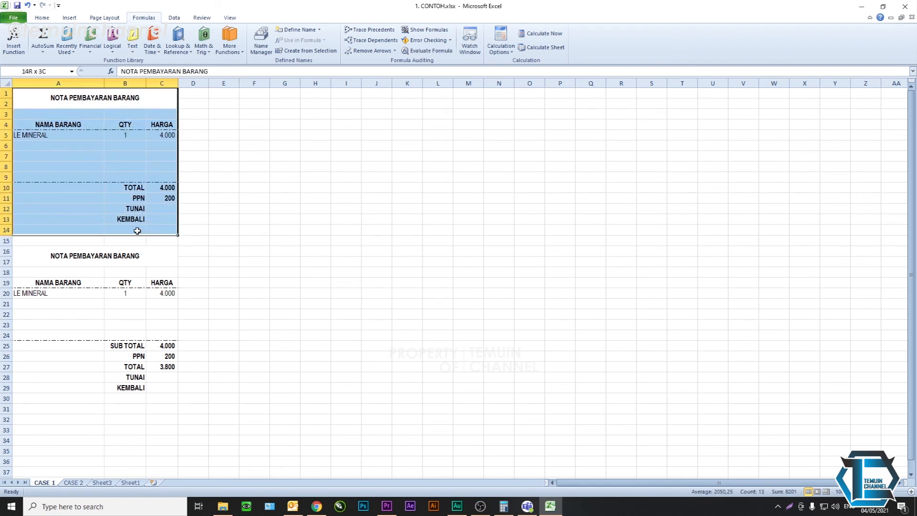
{"action": "left_click", "coordinate": [349, 259]}
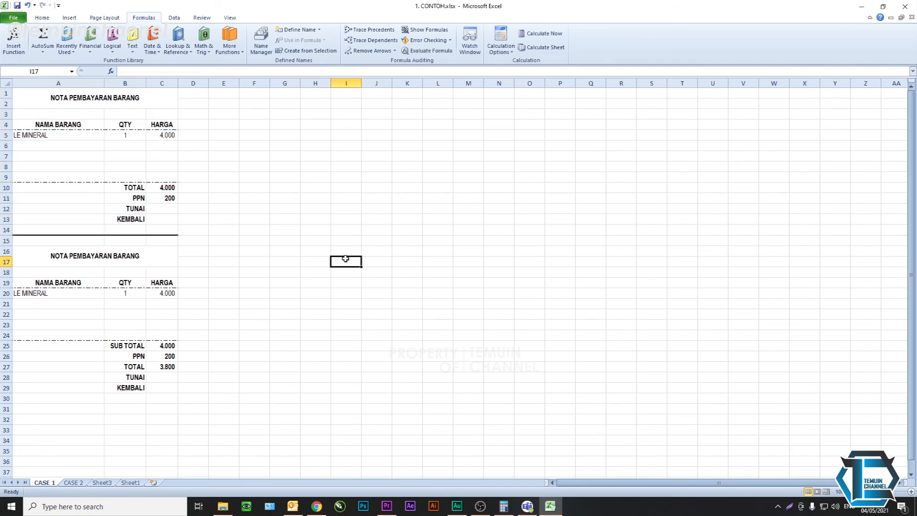
Review the second payment receipt in A16:C29 for comparison with the first.
{"action": "left_click", "coordinate": [81, 260]}
{"action": "left_click_drag", "start_coordinate": [131, 372], "coordinate": [128, 392]}
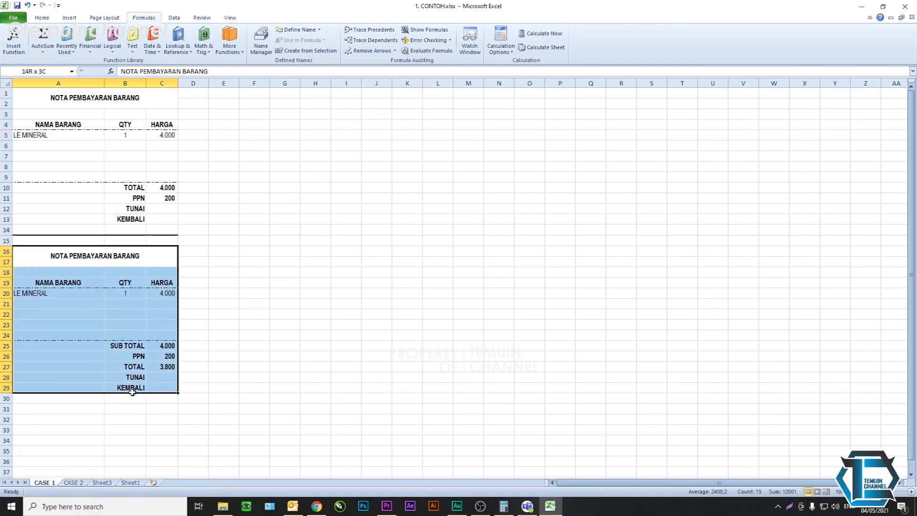
{"action": "left_click", "coordinate": [336, 358]}
{"action": "left_click_drag", "start_coordinate": [71, 258], "coordinate": [143, 388]}
{"action": "left_click", "coordinate": [233, 366]}
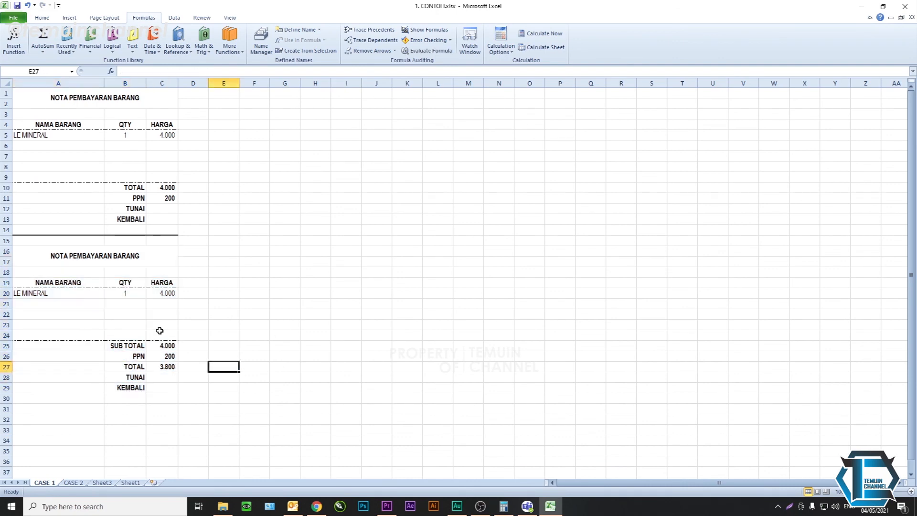
{"action": "left_click_drag", "start_coordinate": [27, 257], "coordinate": [173, 388]}
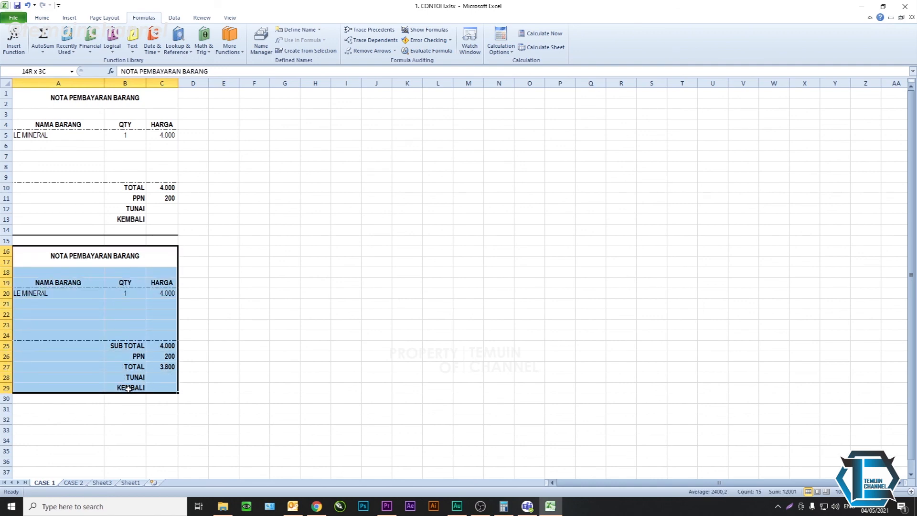
Inspect the second receipt's SUB TOTAL, PPN and TOTAL formulas in C25:C27, ending with A16:C29 selected.
{"action": "left_click", "coordinate": [137, 357]}
{"action": "left_click", "coordinate": [164, 345]}
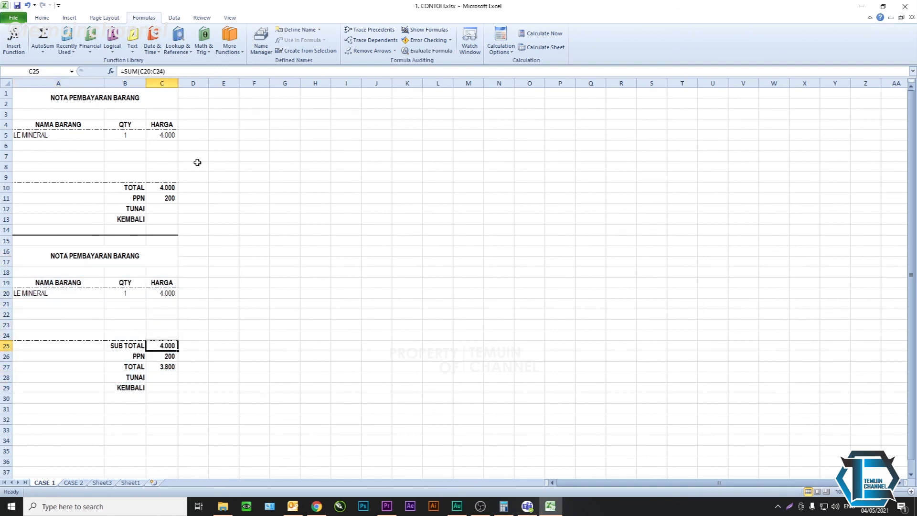
{"action": "left_click", "coordinate": [165, 354]}
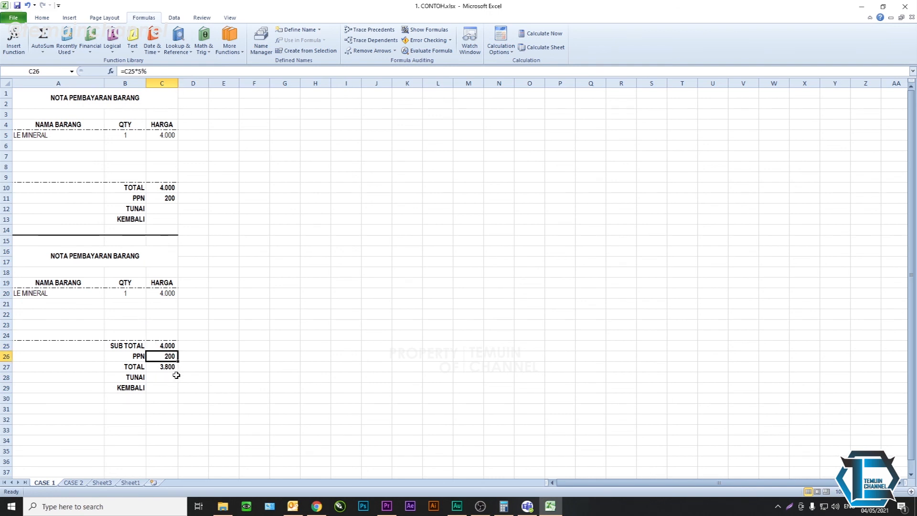
{"action": "left_click", "coordinate": [158, 367]}
{"action": "left_click", "coordinate": [221, 376]}
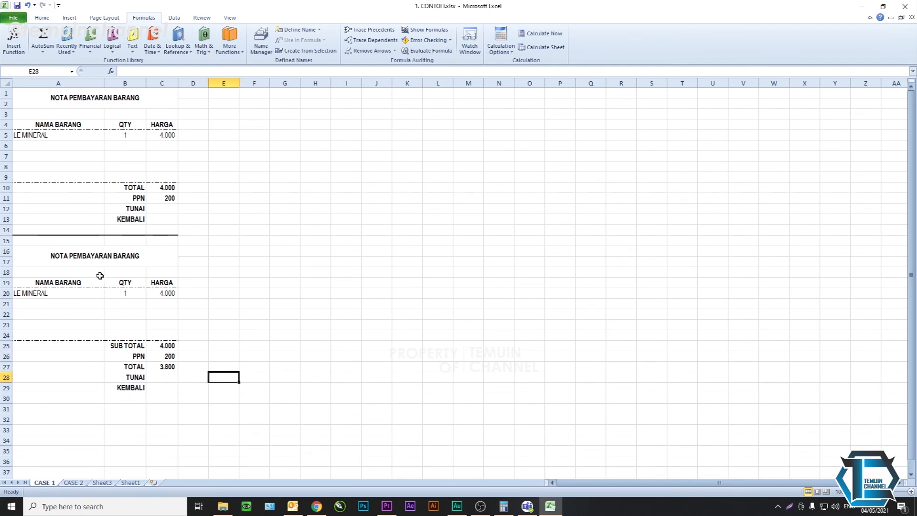
{"action": "left_click_drag", "start_coordinate": [53, 258], "coordinate": [150, 387]}
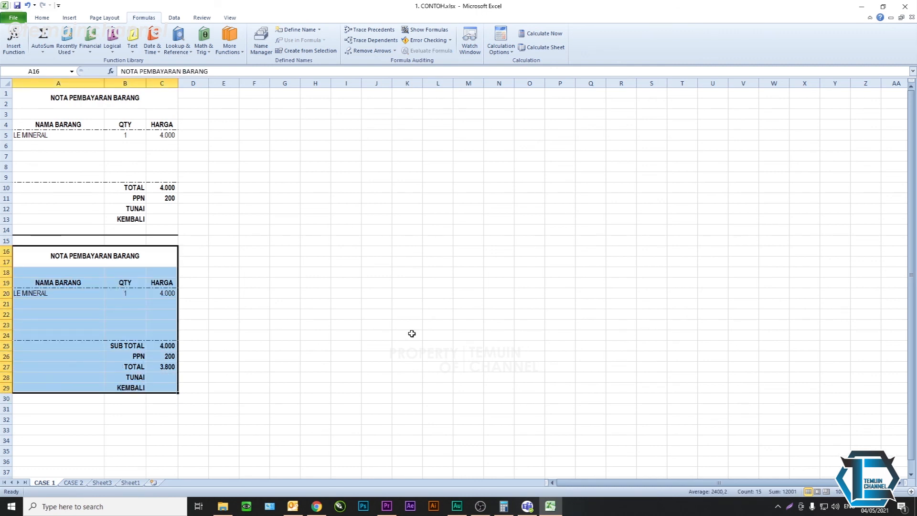